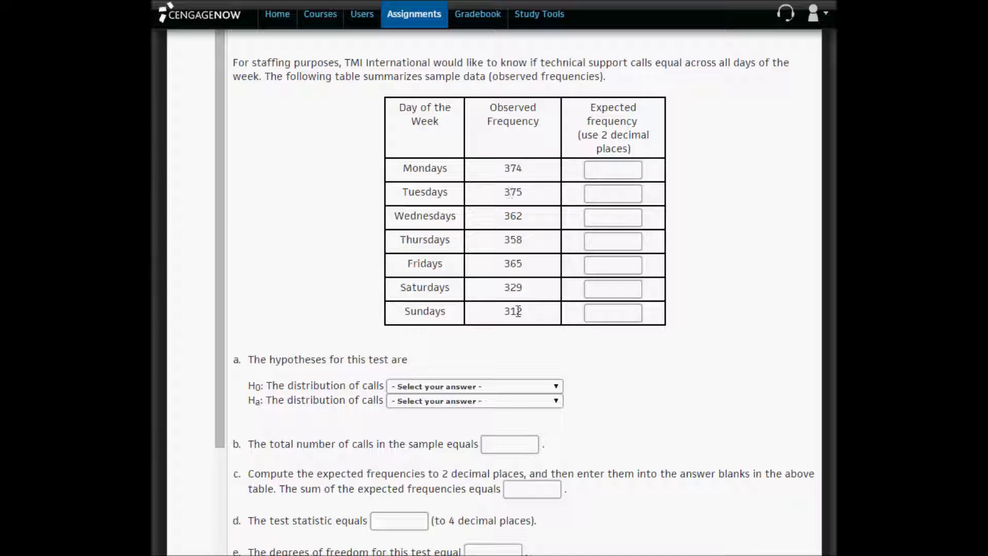
Step: Enter =1/7 in E2 and fill it down through E8
key("alt+Tab")
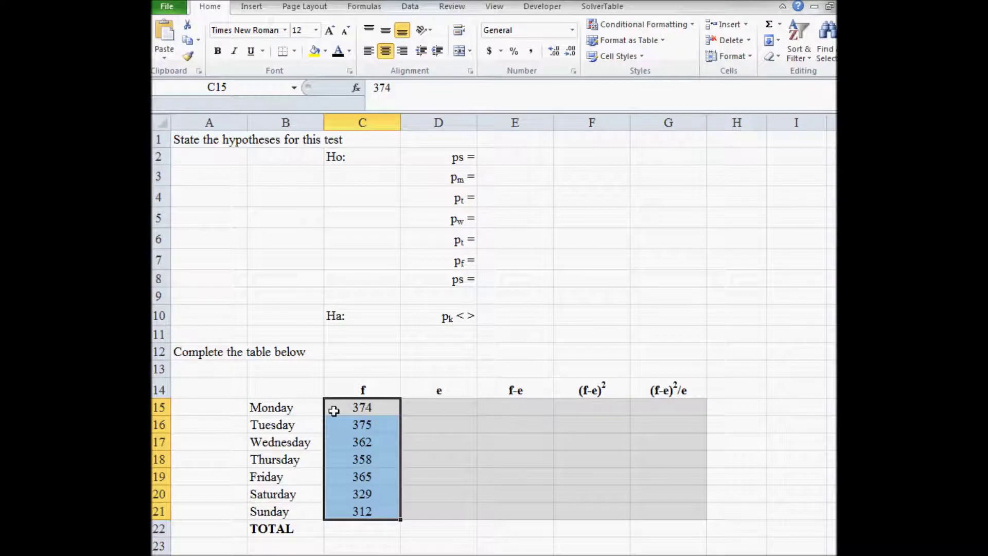
double_click(519, 159)
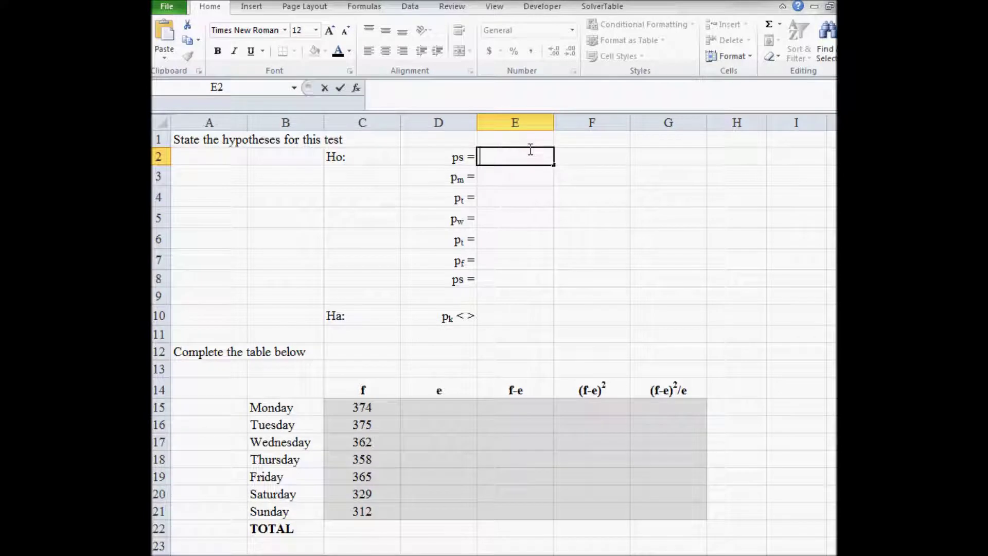
type("=")
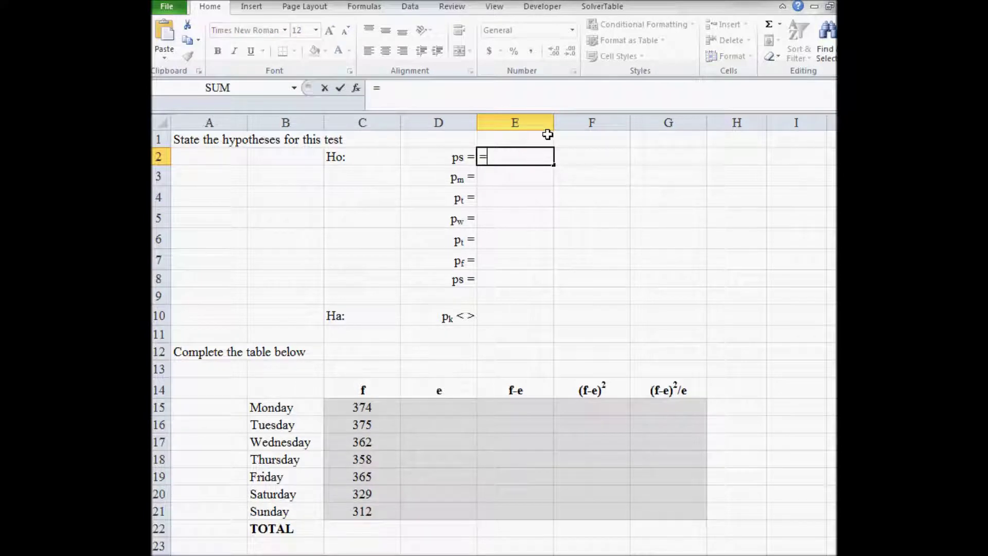
type("1/7")
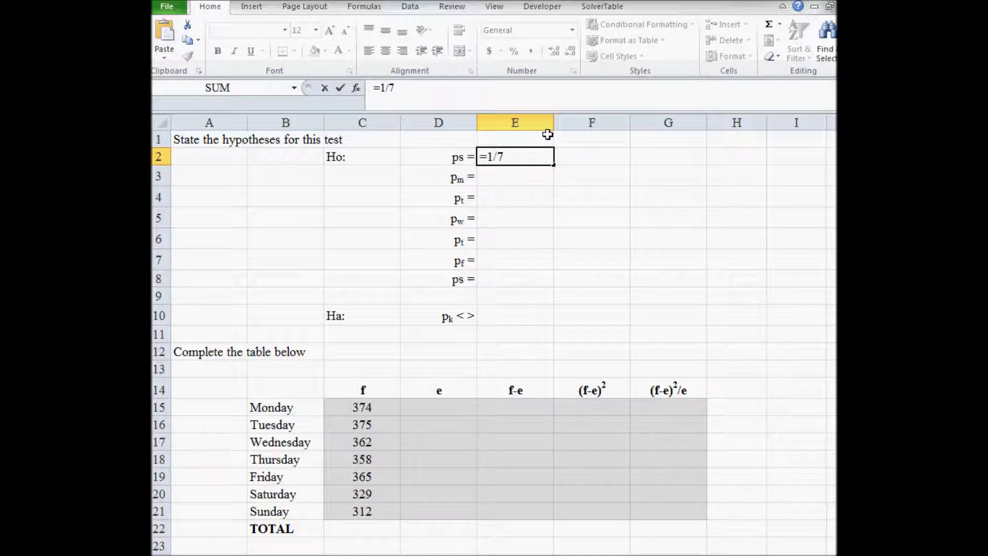
key("Return")
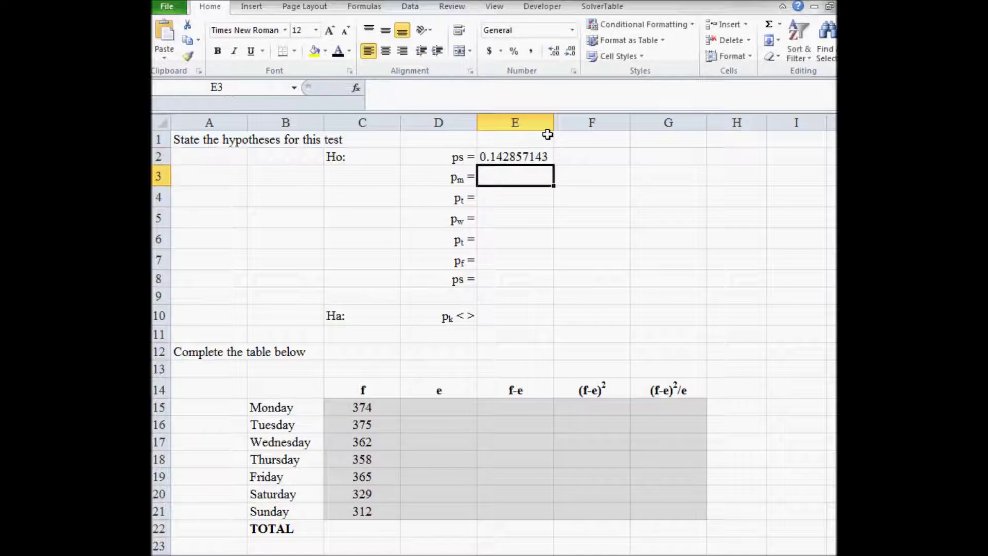
left_click(516, 160)
left_click_drag(554, 166, 554, 284)
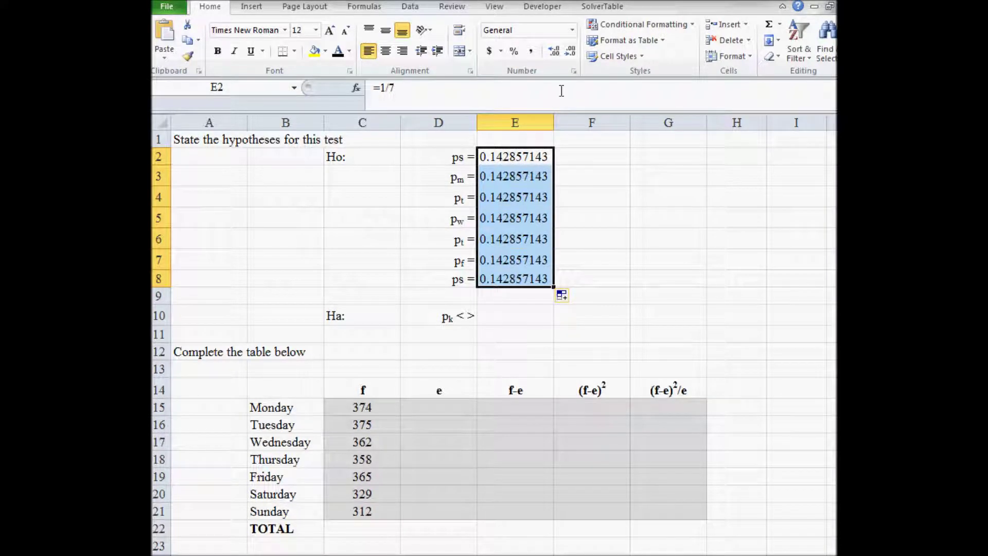
Step: Reduce the decimal places so the seven proportions show as 0.14286
left_click(570, 51)
left_click(570, 51)
left_click(570, 51)
left_click(569, 50)
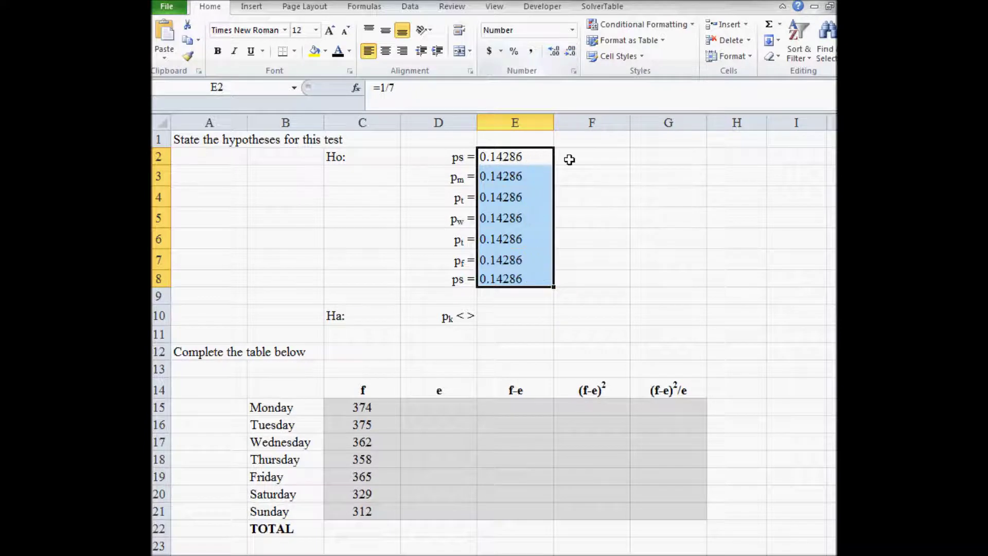
left_click(588, 177)
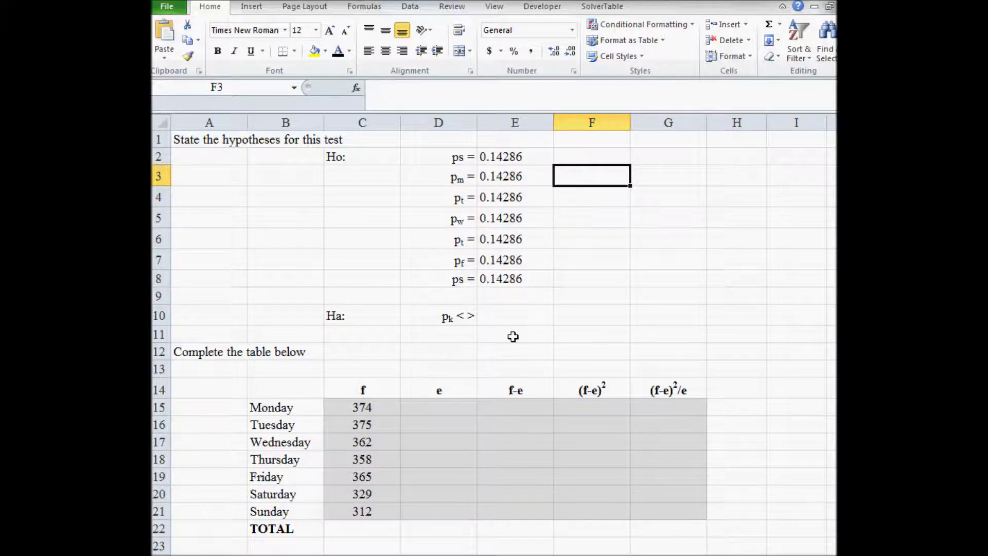
key("alt+Tab")
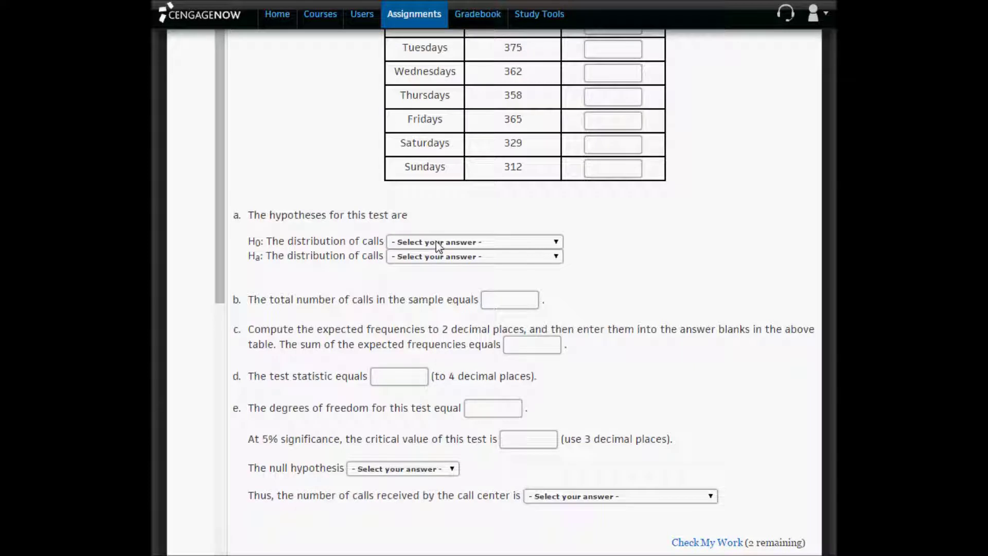
Step: Choose 'is uniformly distributed.' as the null hypothesis for the calls
left_click(438, 242)
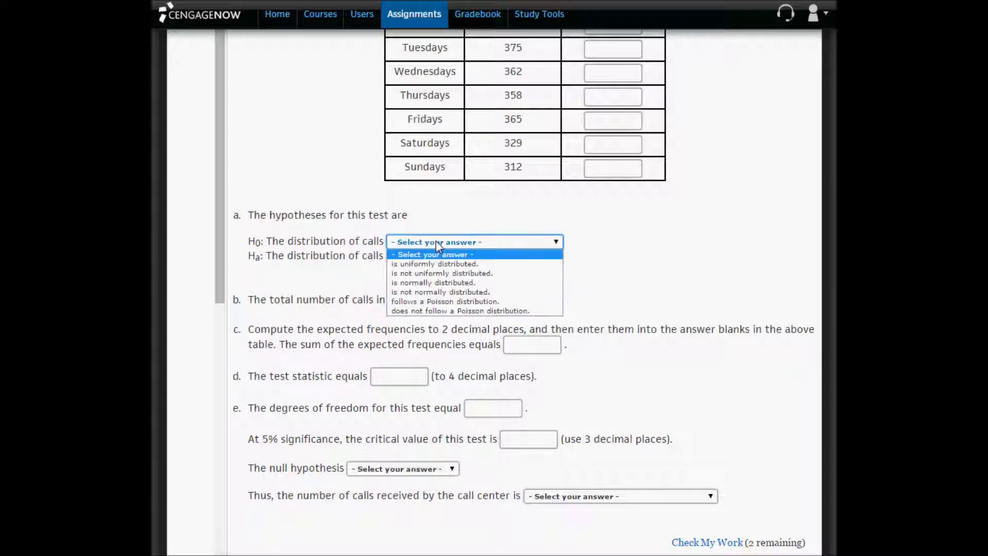
left_click(448, 264)
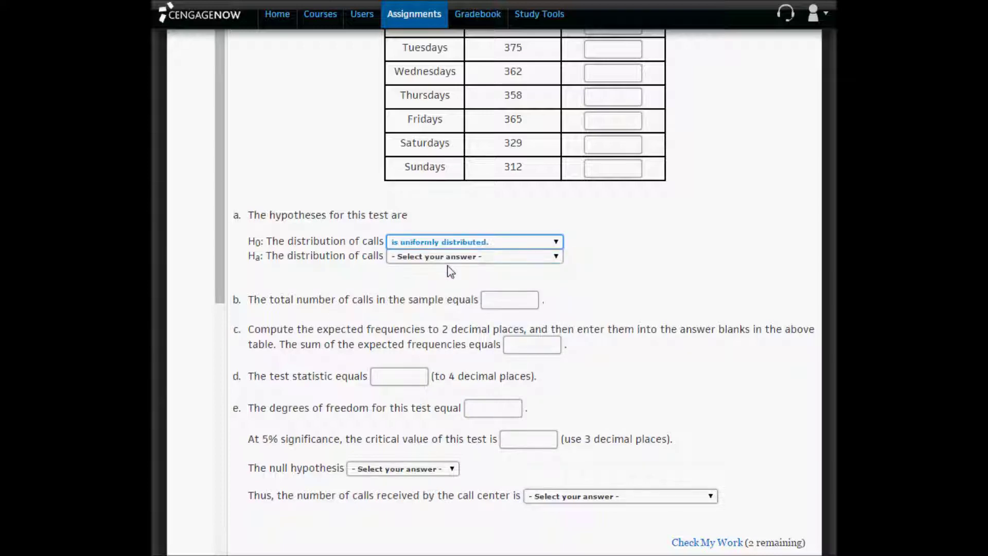
key("alt+Tab")
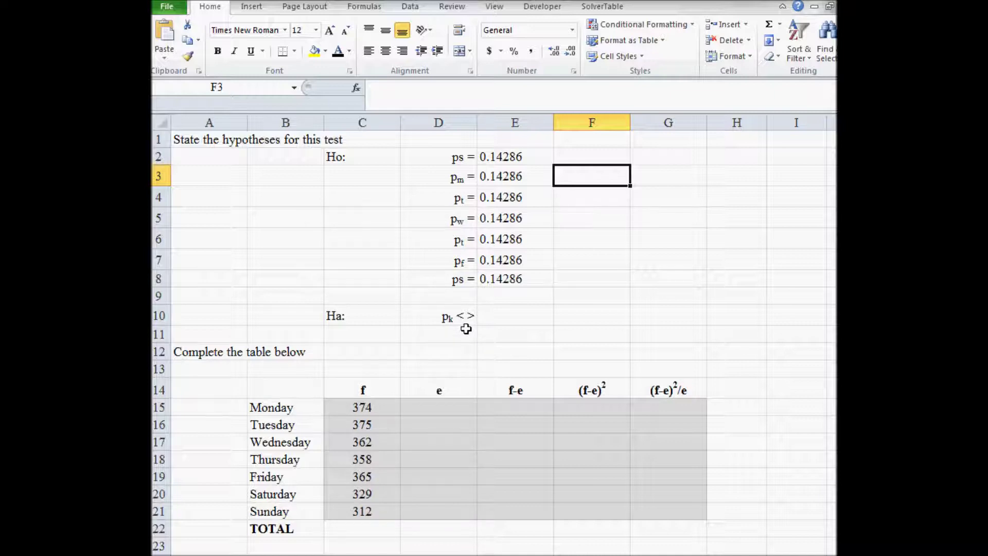
Step: Enter =1/7 in E10 so the Ha line reads p_k <> 0.14286
double_click(500, 315)
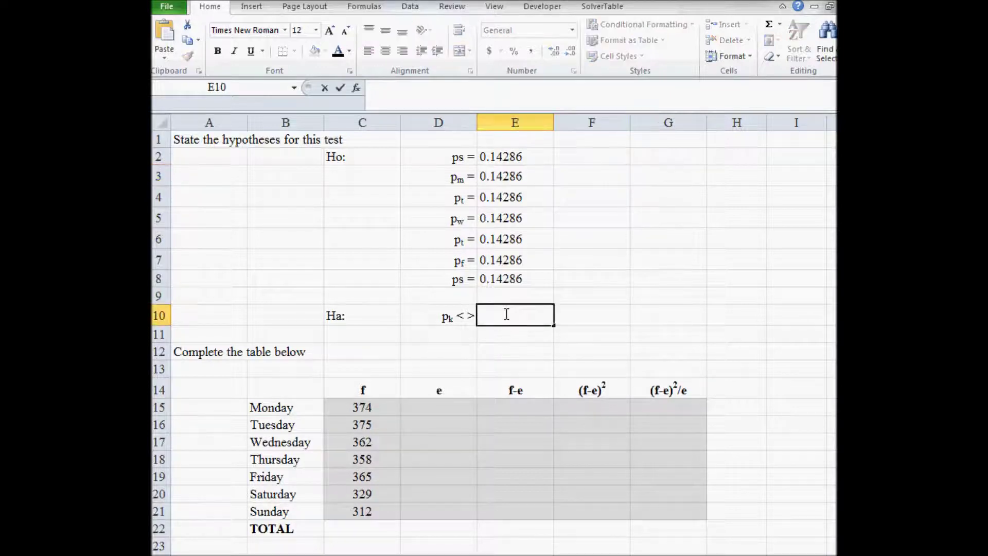
type("=1/7")
key("ctrl+Return")
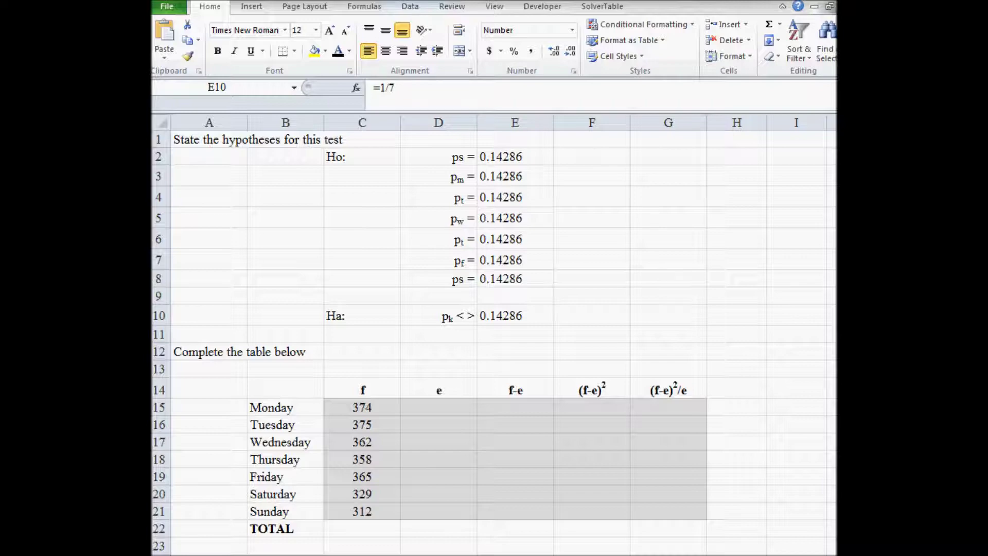
key("alt+Tab")
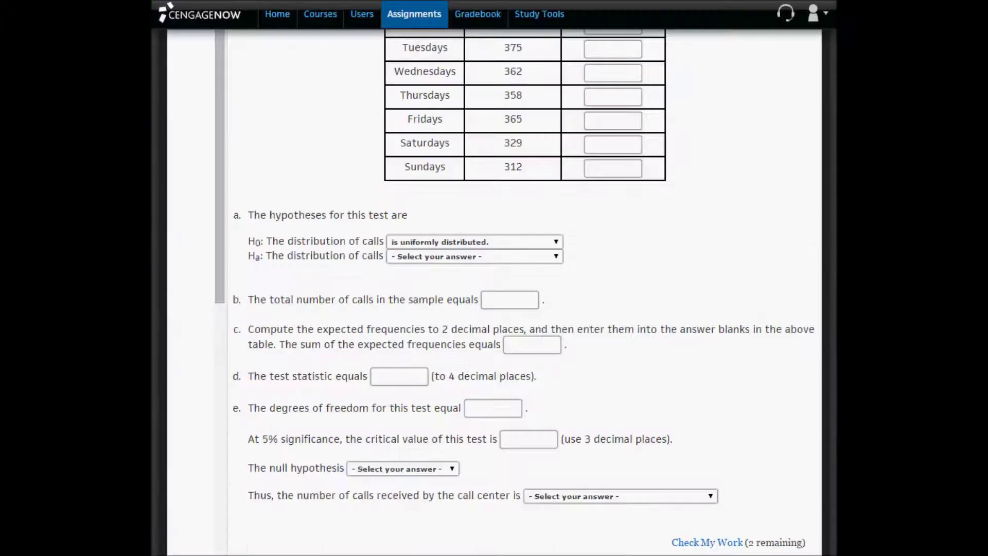
Step: Choose 'is not uniformly distributed.' as the alternative hypothesis for the calls
left_click(428, 259)
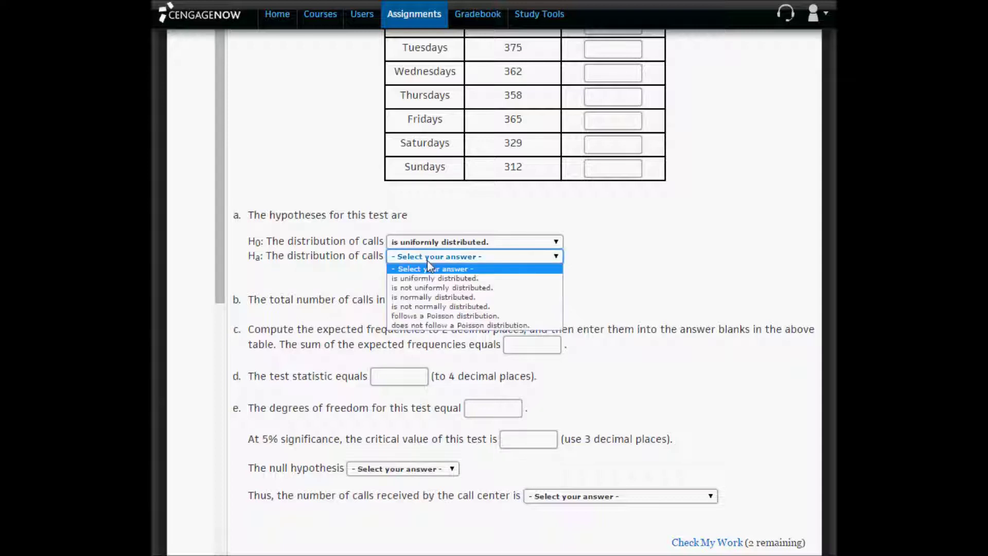
left_click(448, 288)
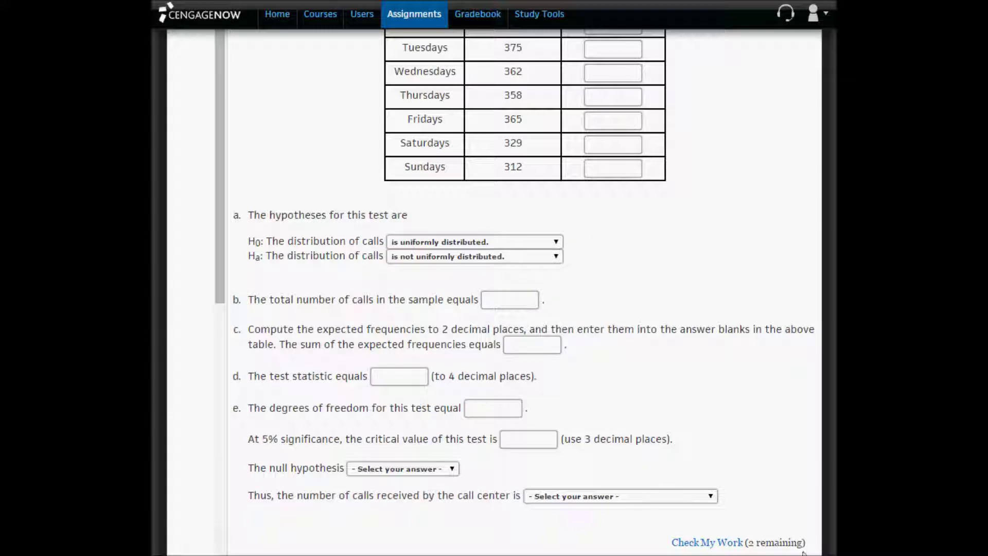
key("alt+Tab")
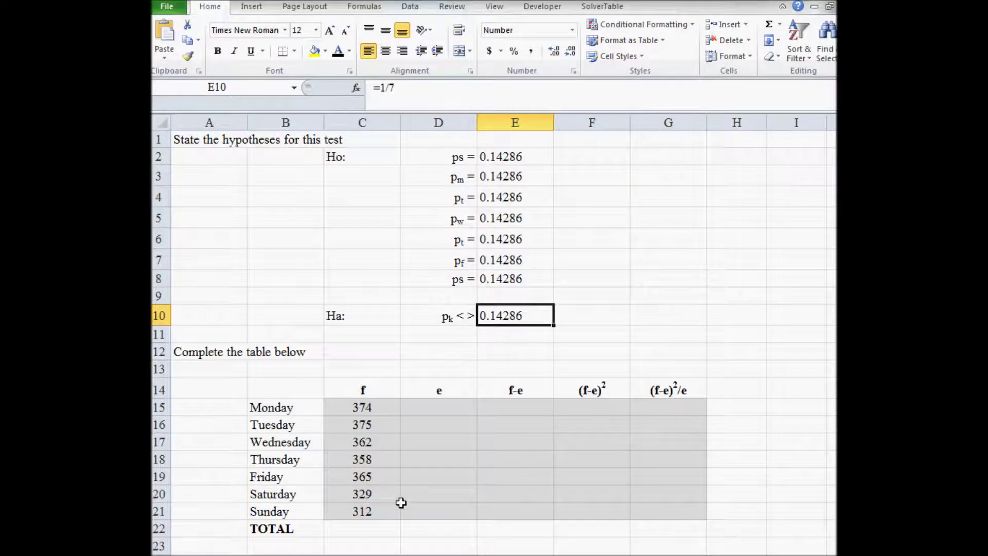
Step: Sum C15:C21 in C22 to get 2475 total observed calls
left_click(370, 530)
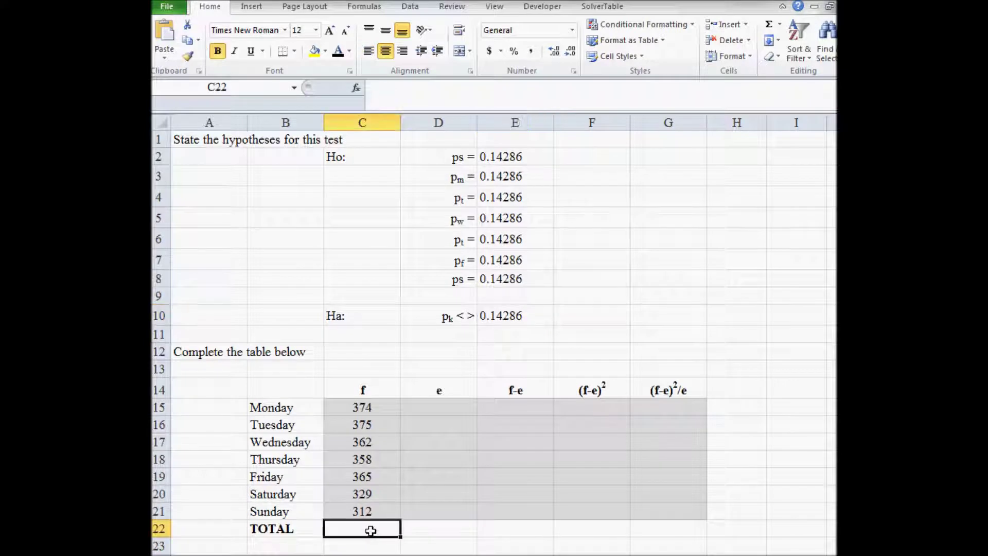
type("=")
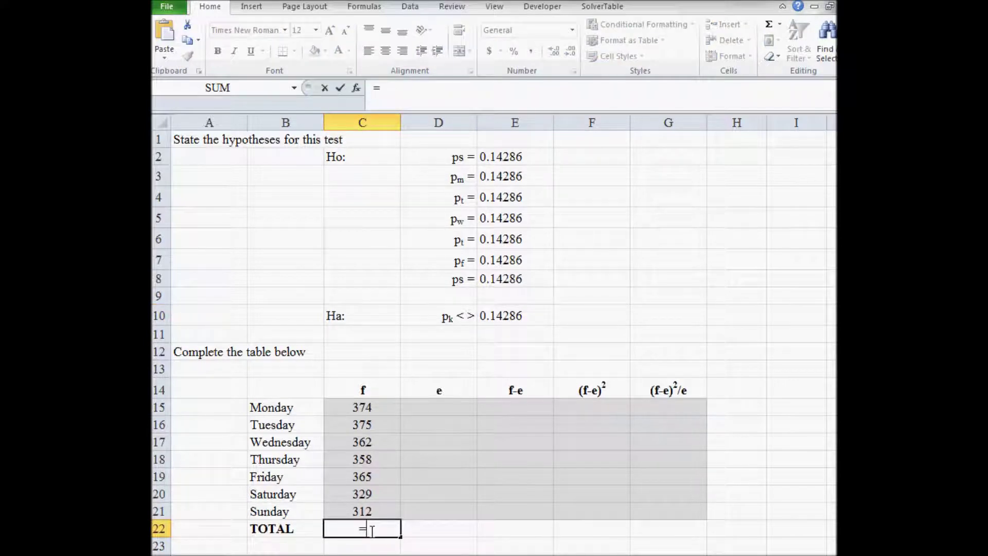
type("sum(")
left_click_drag(371, 511, 370, 407)
key("Return")
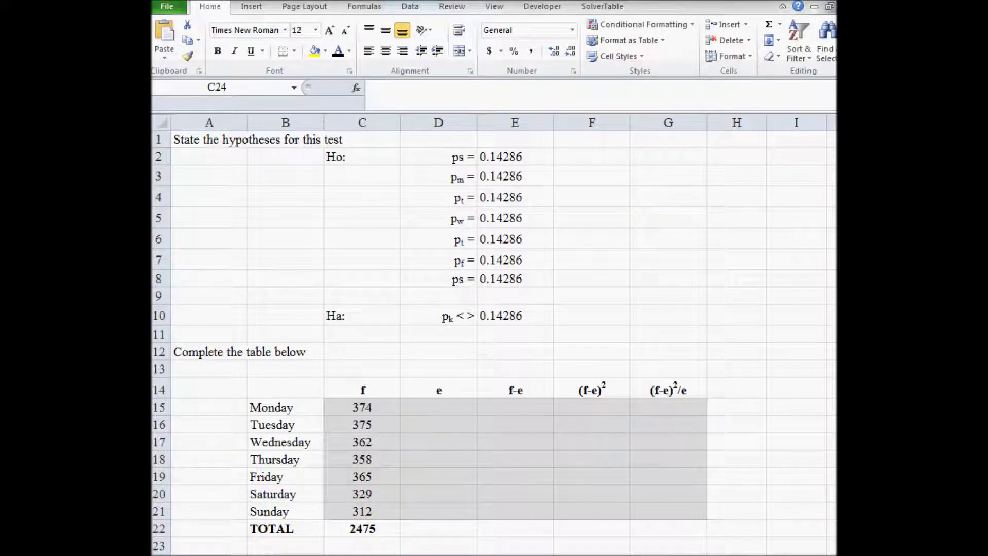
key("alt+Tab")
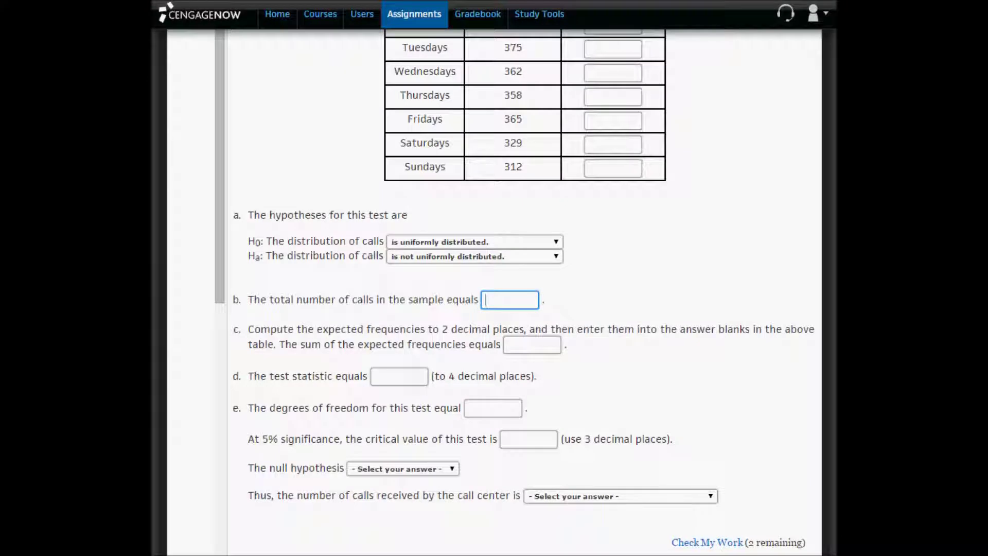
Step: Paste 2475 as part b's total number of calls
type("2475")
left_click(664, 286)
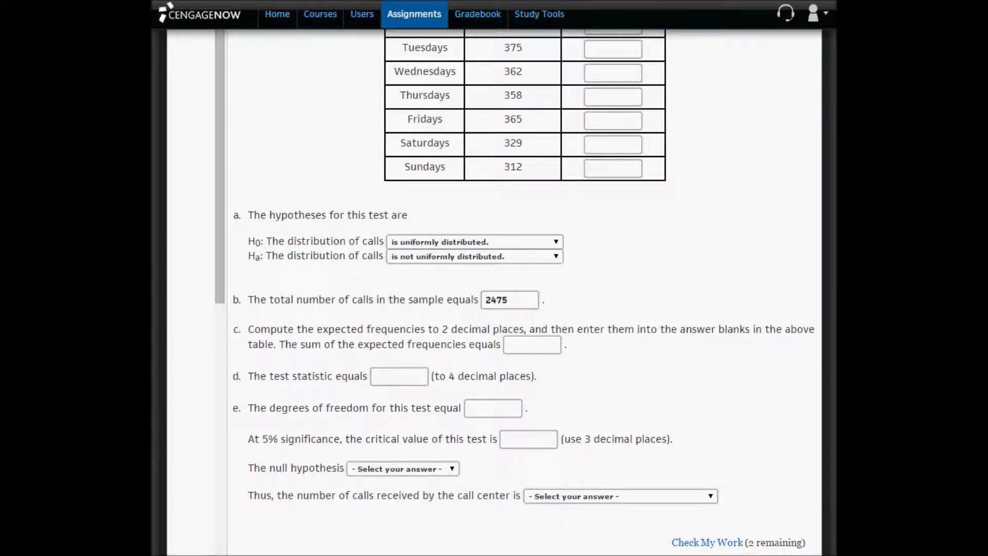
key("alt+Tab")
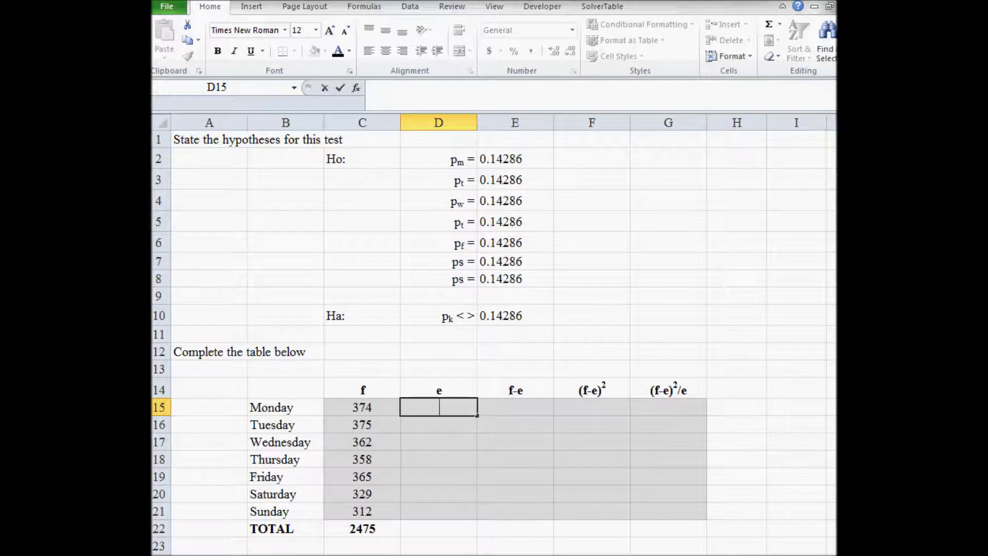
Step: Enter Monday's expected count in D15 as =$C$22*E2
type("=")
key("Left")
key("Down")
key("Down")
key("Down")
key("Down")
key("Down")
key("Down")
key("Down")
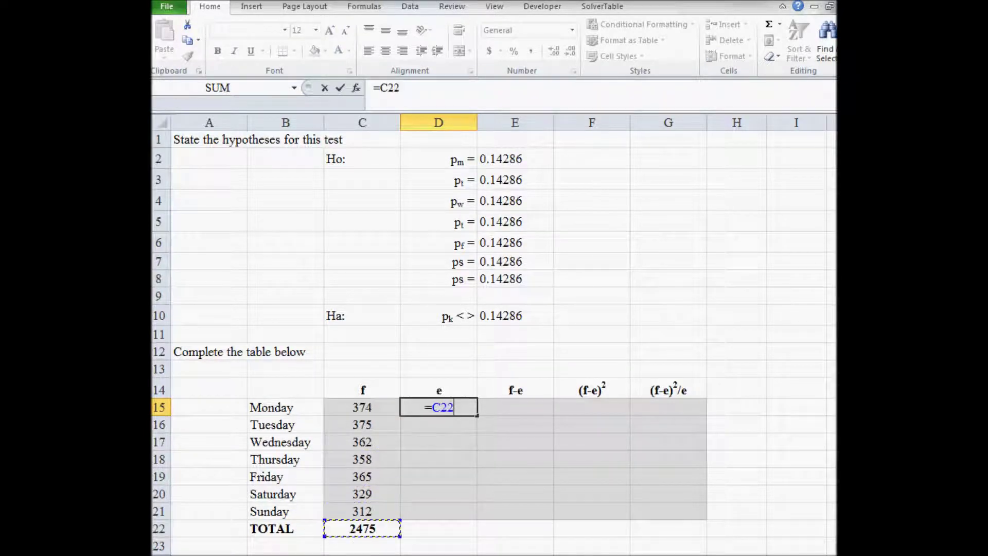
type("*")
key("Up")
key("Up")
key("Up")
key("Up")
key("Up")
key("Up")
key("Up")
key("Up")
key("Up")
key("Up")
key("Up")
key("Up")
key("Up")
key("Right")
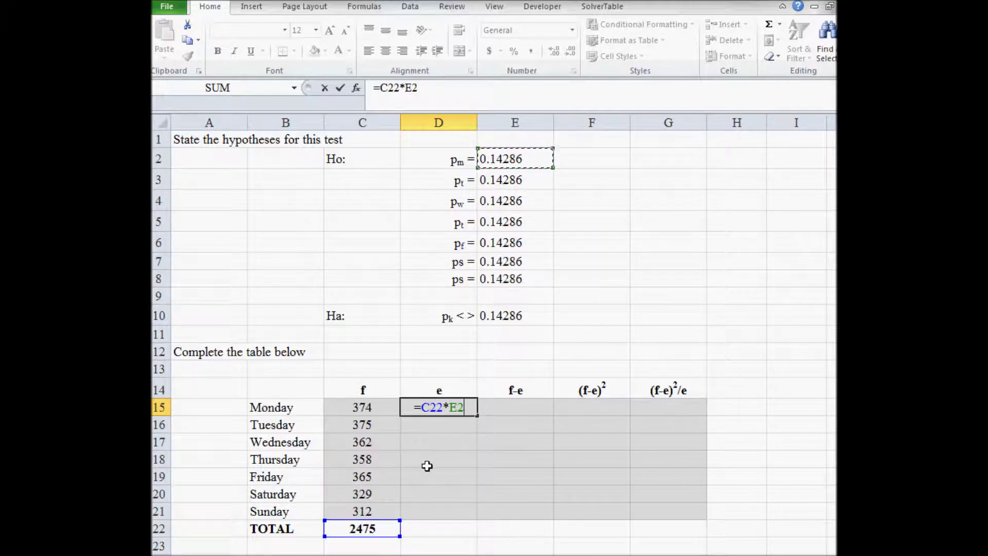
left_click(435, 406)
key("F4")
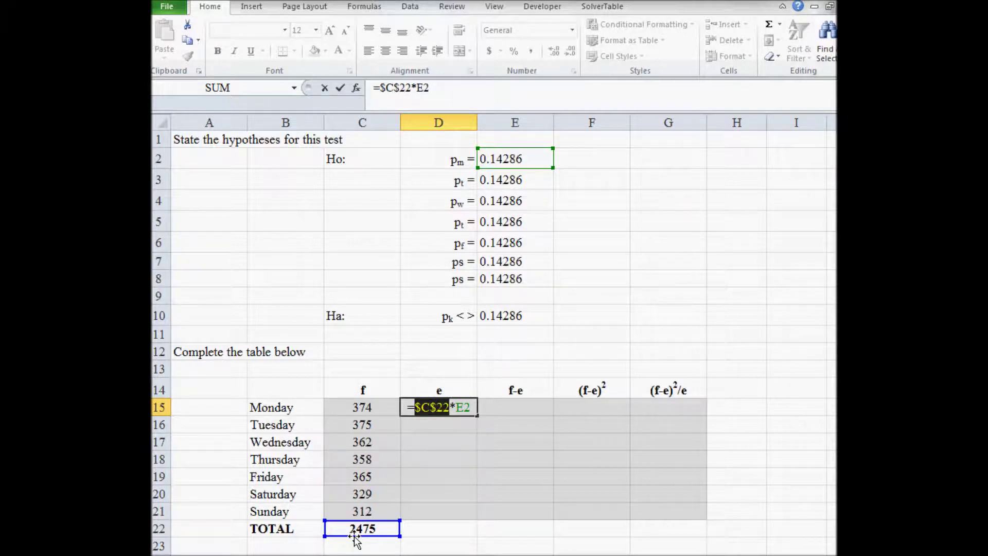
key("Return")
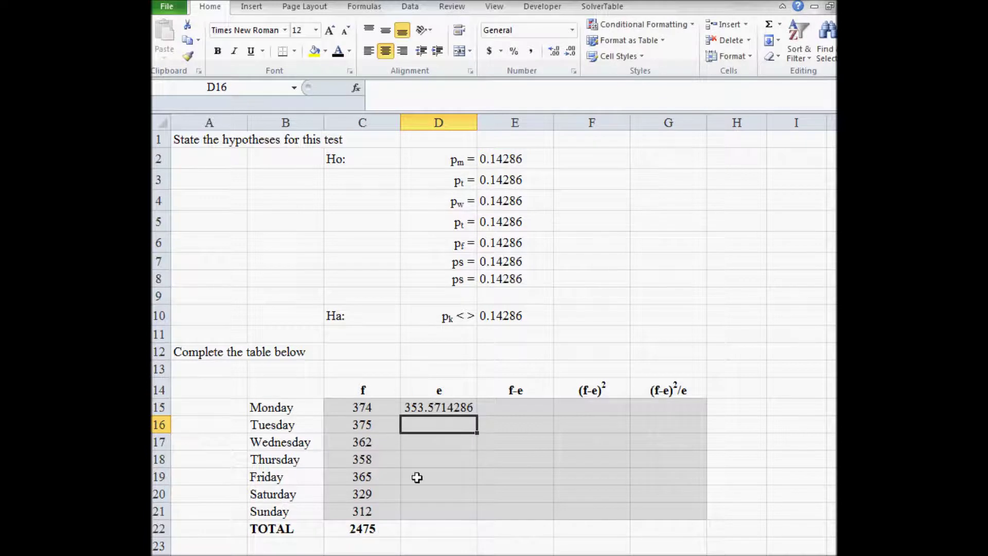
Step: Fill the expected-count formula down to D21 and verify each day's references
left_click(454, 405)
left_click_drag(477, 417, 460, 514)
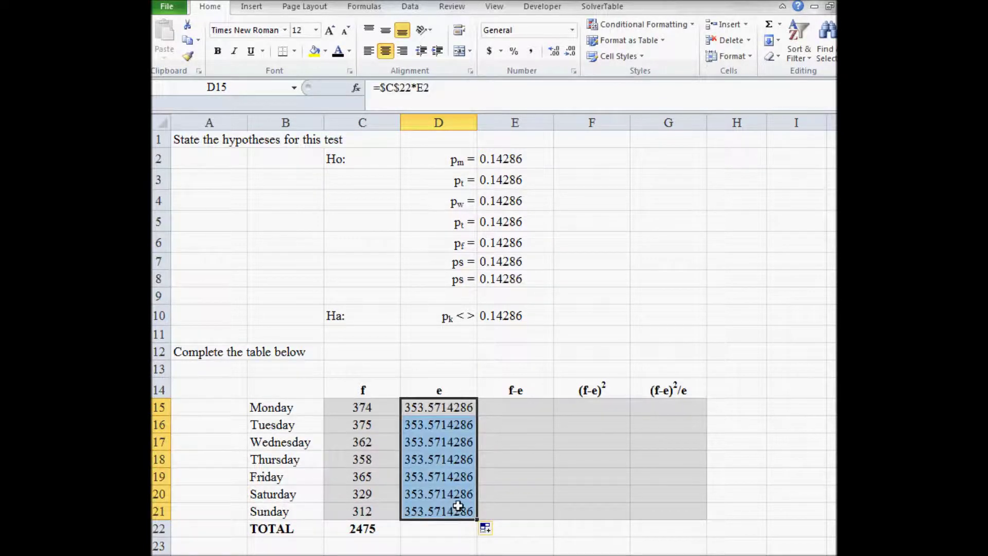
double_click(444, 405)
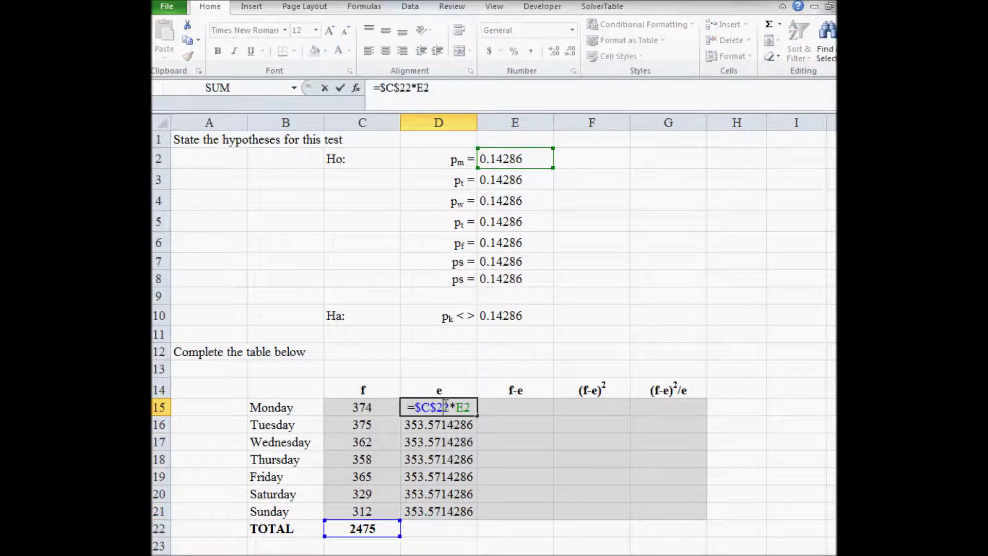
key("Return")
double_click(447, 423)
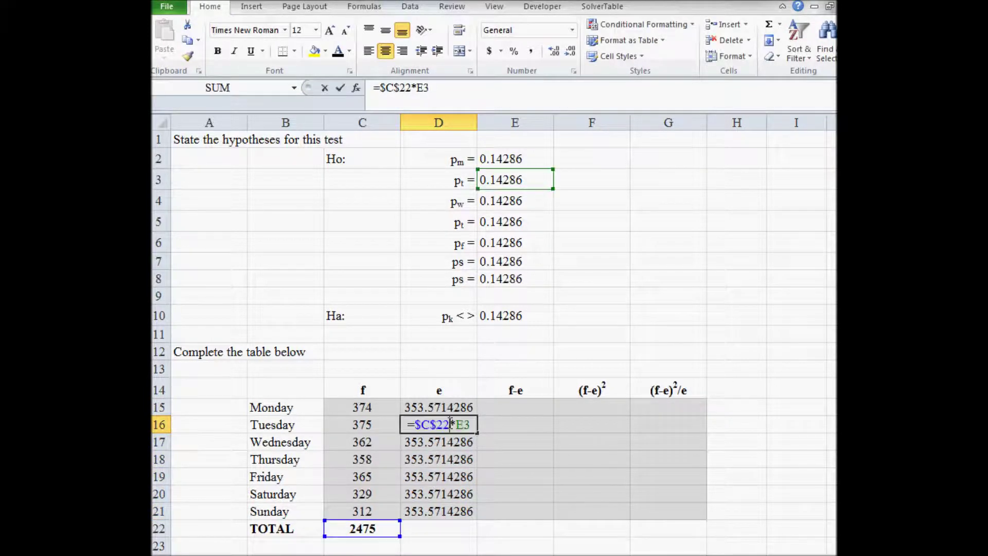
key("Return")
double_click(449, 441)
key("Return")
double_click(448, 458)
key("Return")
double_click(450, 476)
key("Return")
double_click(450, 494)
key("Return")
double_click(454, 512)
key("Return")
Step: Extend the SUM total to D22 and round expected counts to two decimals
left_click(378, 528)
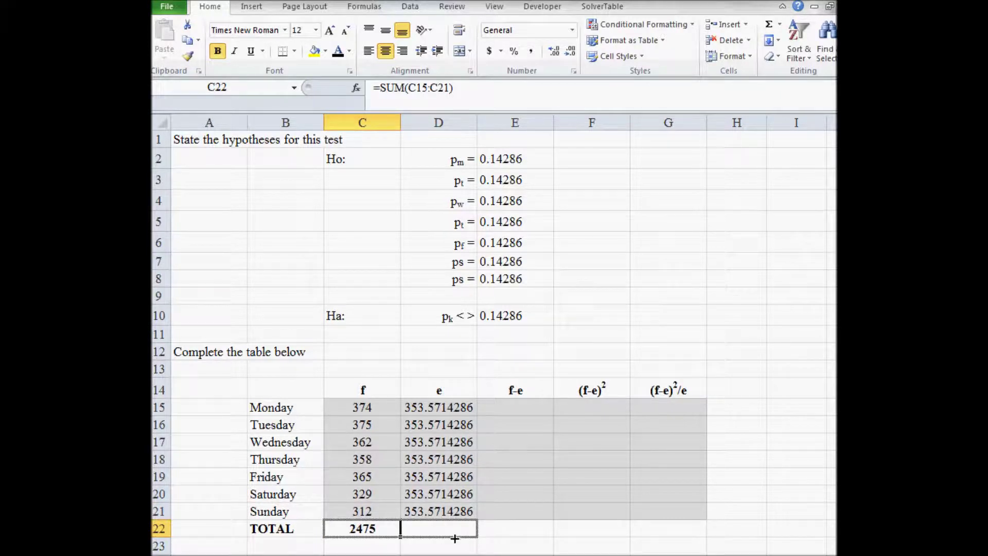
left_click_drag(454, 538, 455, 538)
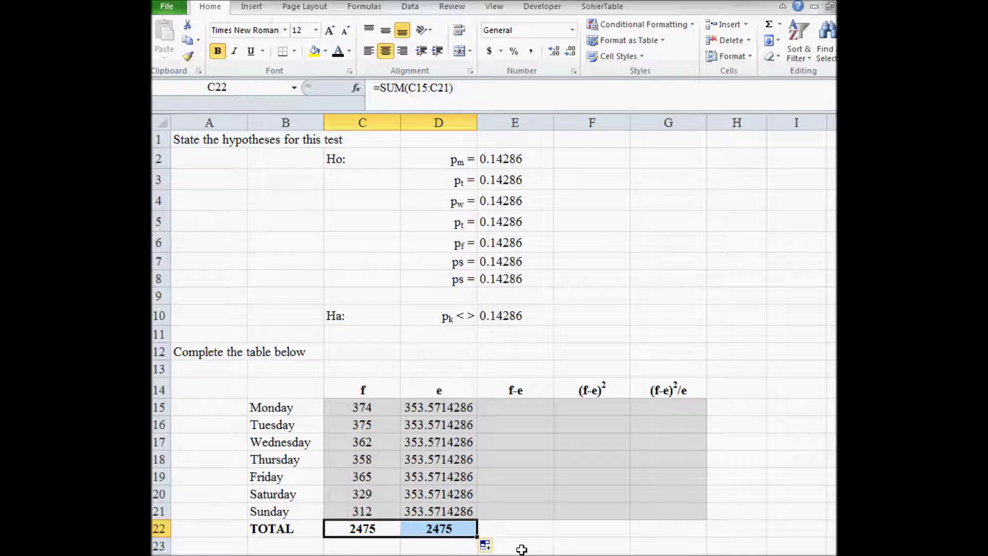
left_click_drag(439, 408, 438, 511)
left_click(570, 52)
left_click(570, 52)
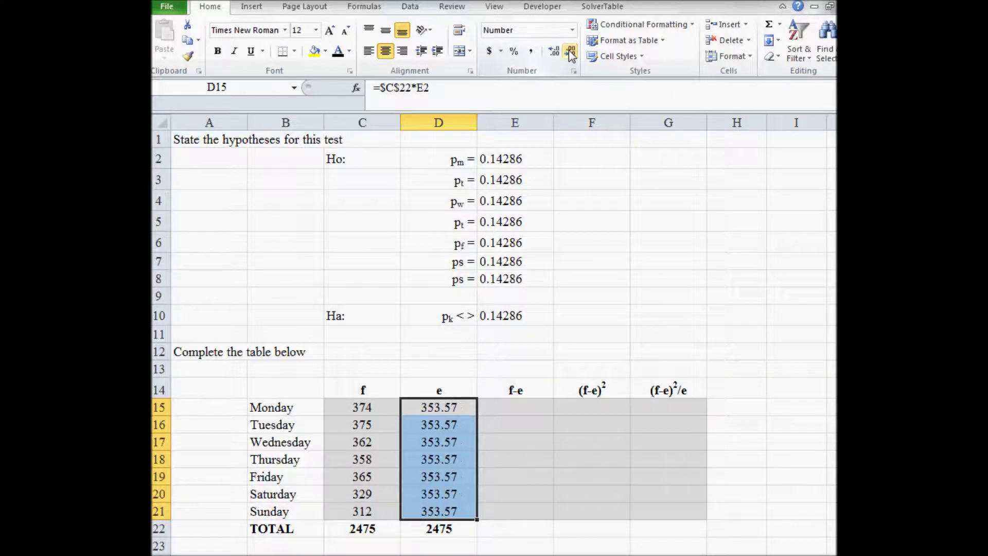
Step: Copy 353.57 from D15 and paste it as Monday's expected frequency in CengageNOW
left_click(439, 408)
key("ctrl+c")
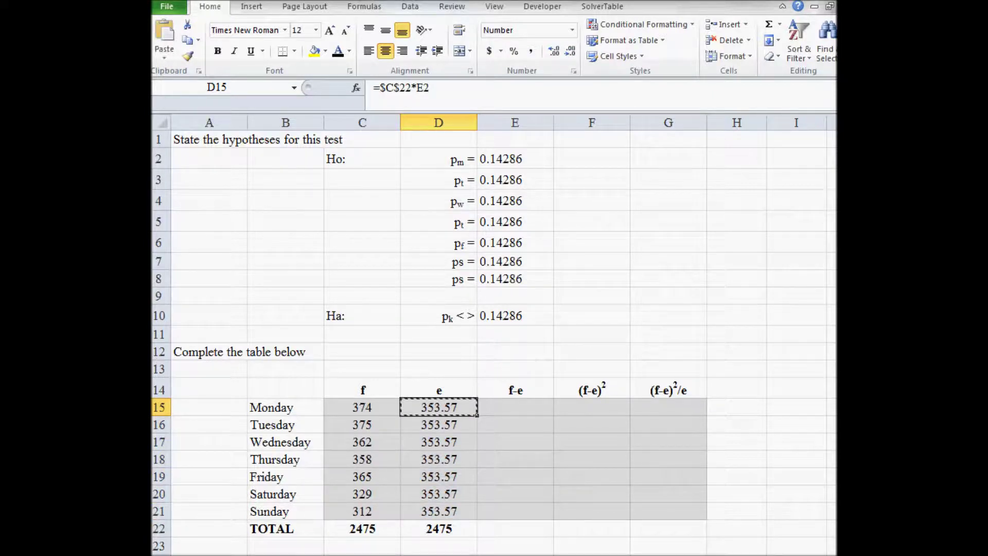
key("alt+Tab")
left_click(611, 169)
key("ctrl+v")
left_click(633, 193)
Step: Paste 353.57 as the expected frequency for Tuesday through Sunday
key("ctrl+v")
left_click(620, 216)
key("ctrl+v")
left_click(613, 240)
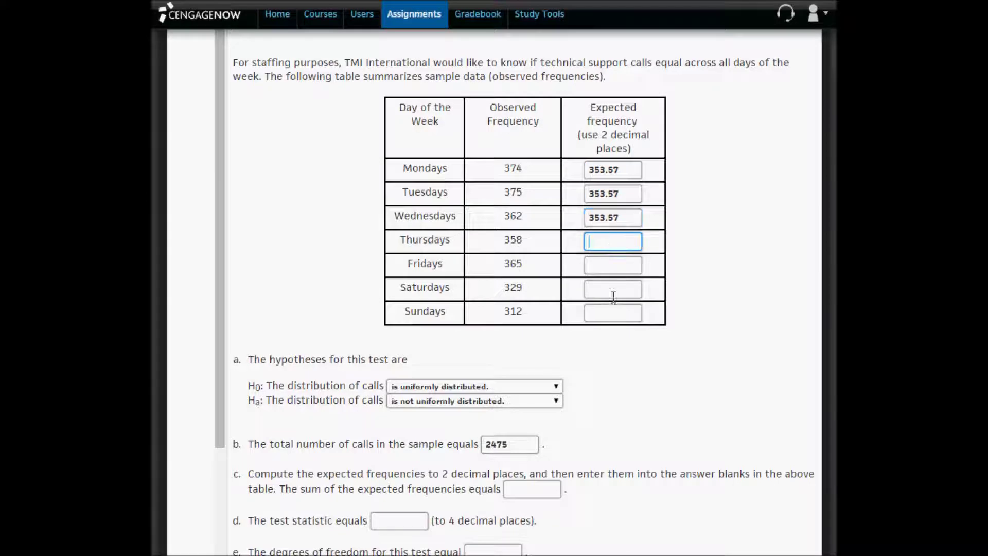
key("ctrl+v")
left_click(612, 272)
key("ctrl+v")
left_click(612, 288)
key("ctrl+v")
left_click(611, 312)
key("ctrl+v")
Step: Reuse part b's 2475 as the sum of expected frequencies in part c
scroll(717, 381, "down", 3)
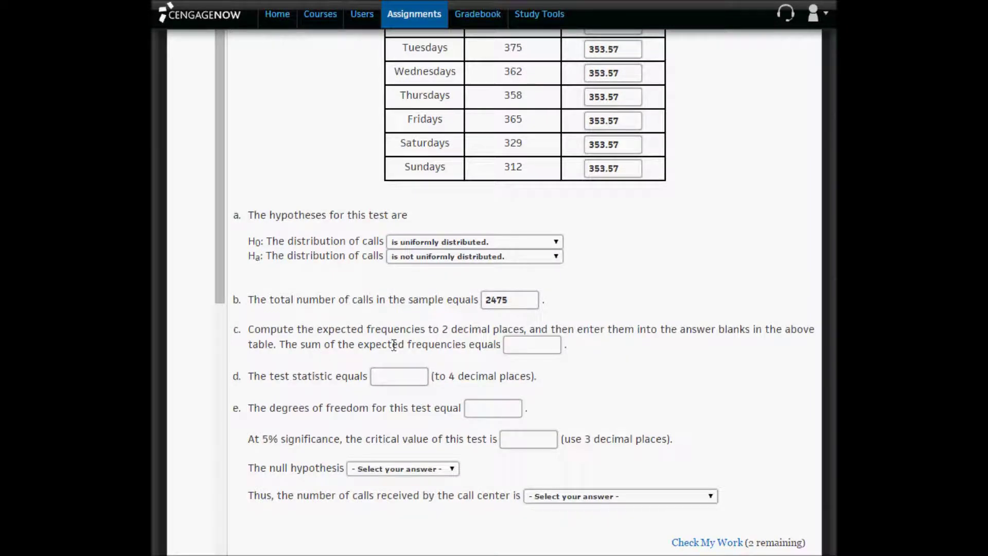
left_click_drag(521, 300, 428, 296)
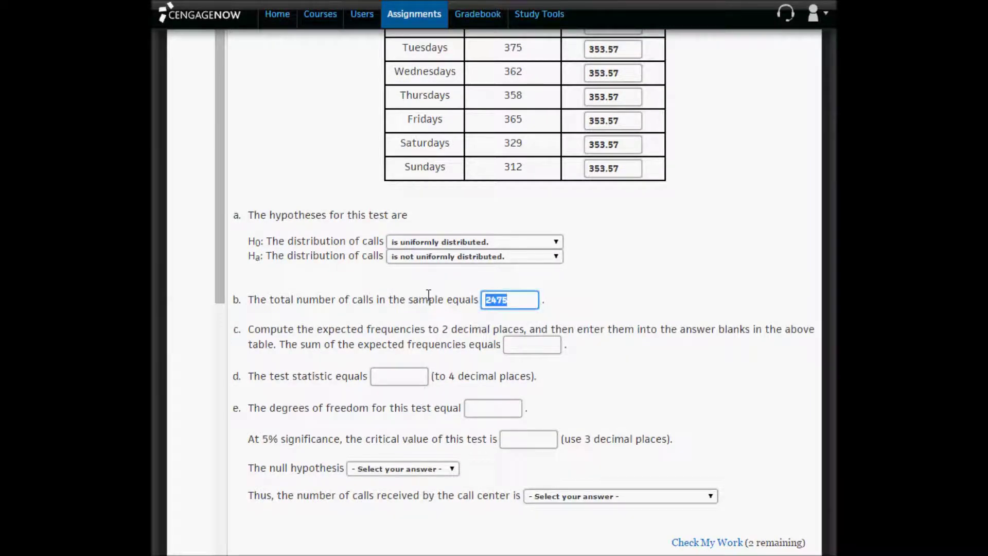
left_click(533, 344)
key("ctrl+v")
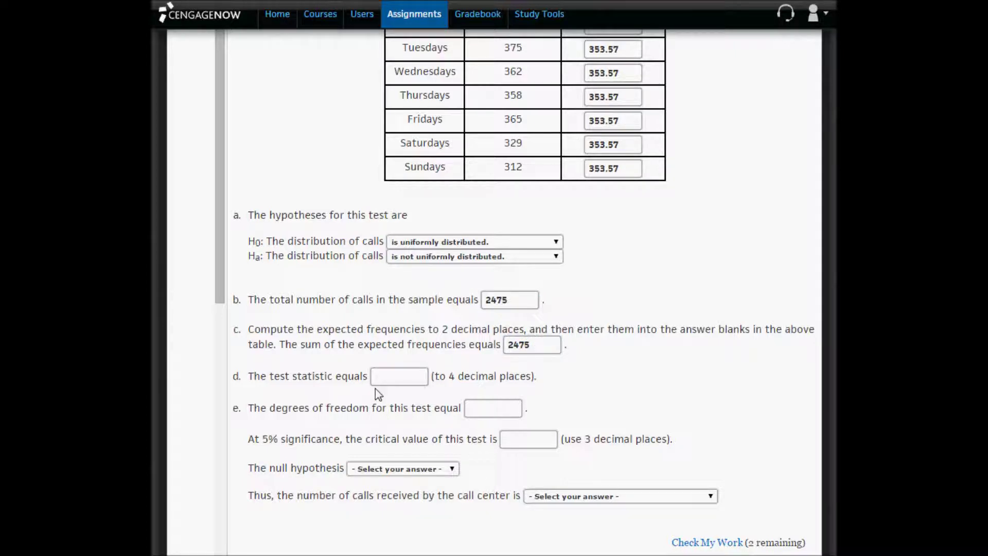
key("alt+Tab")
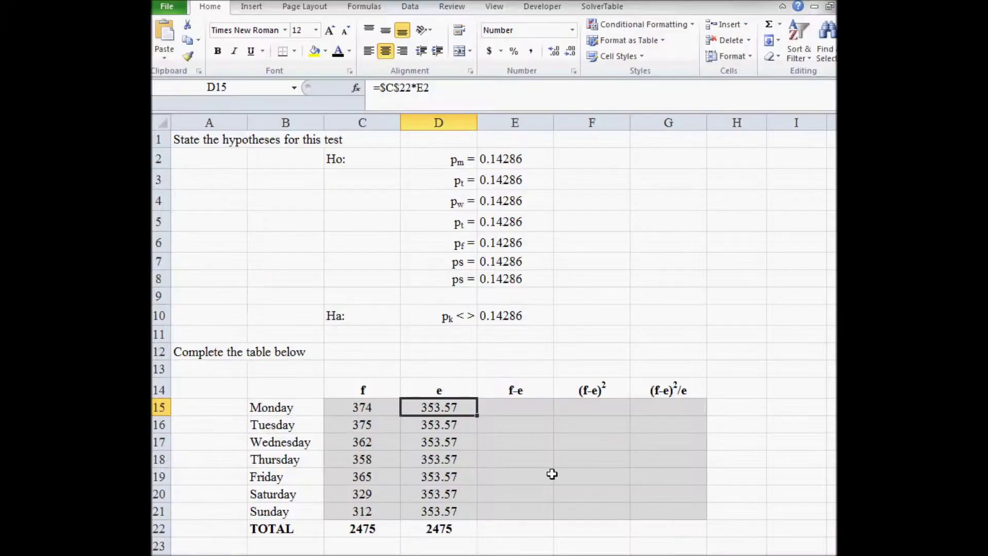
Step: Enter =C15-D15 in E15 and fill it down through E21
left_click(532, 407)
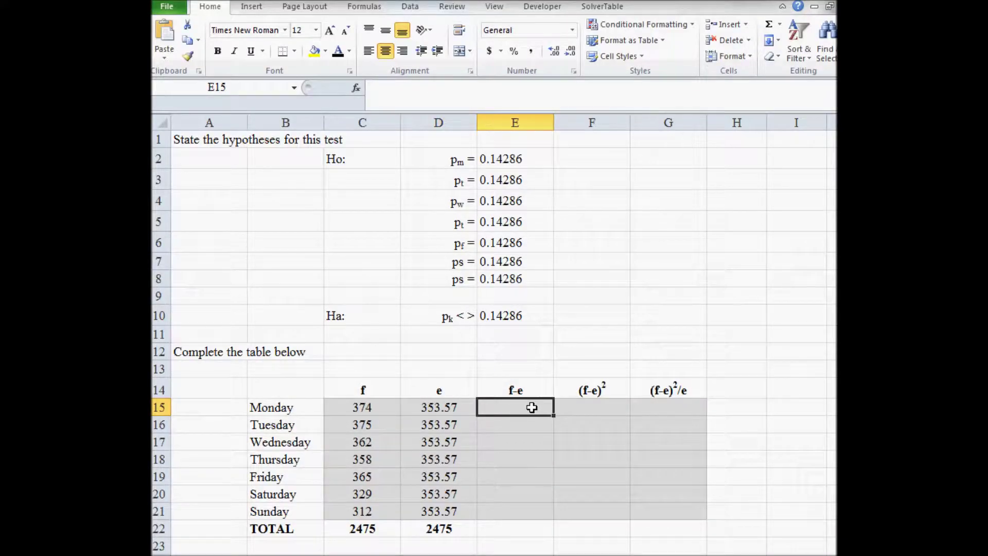
type("=")
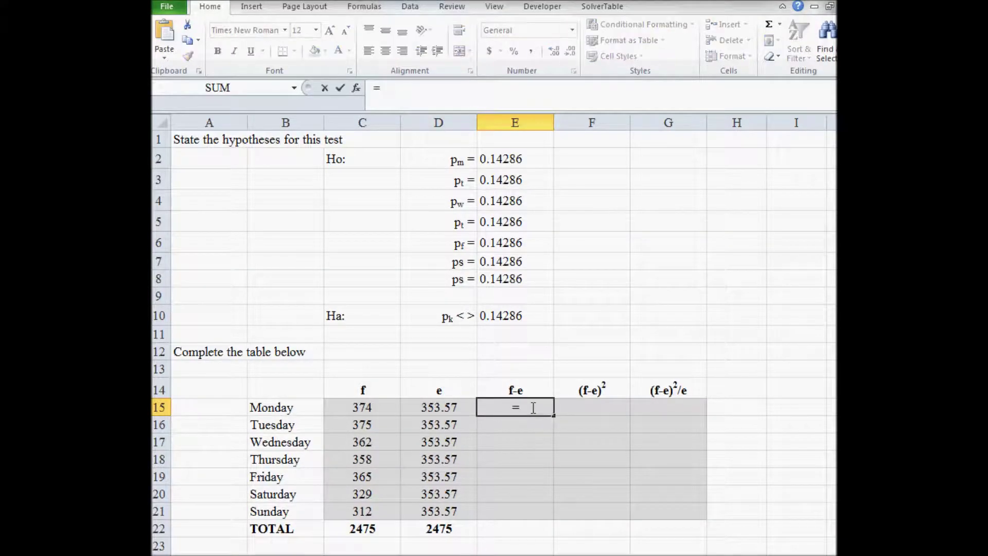
key("Left")
key("Left")
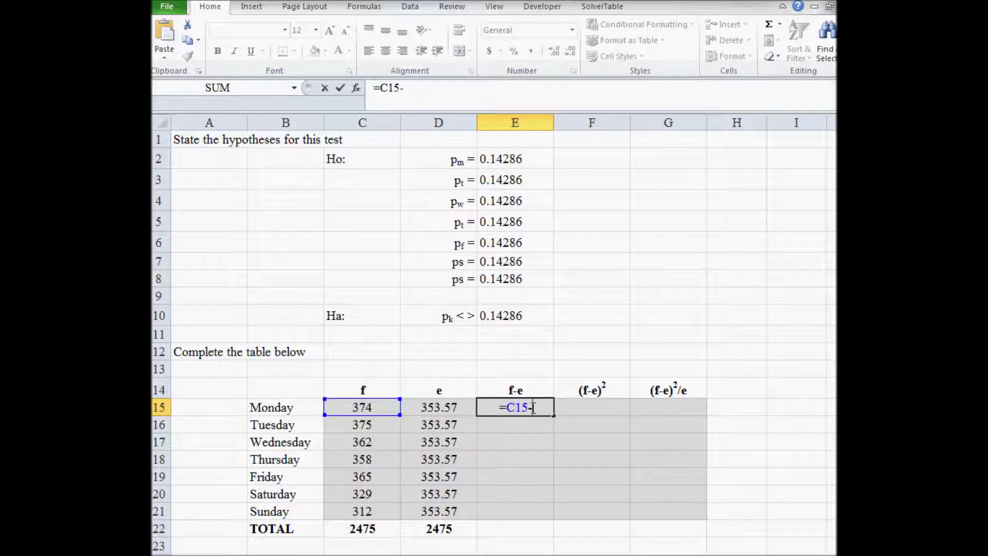
type("-")
key("Left")
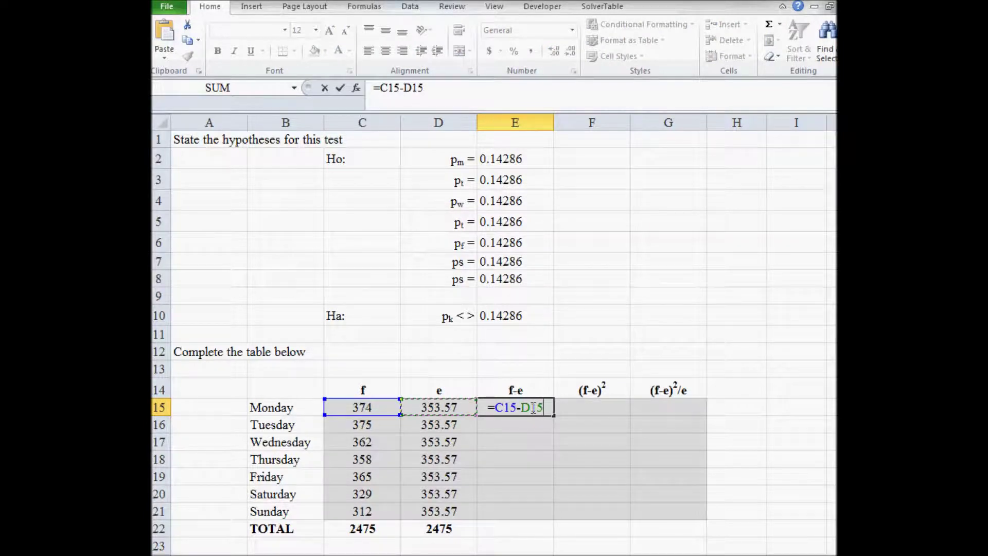
key("Return")
left_click(532, 407)
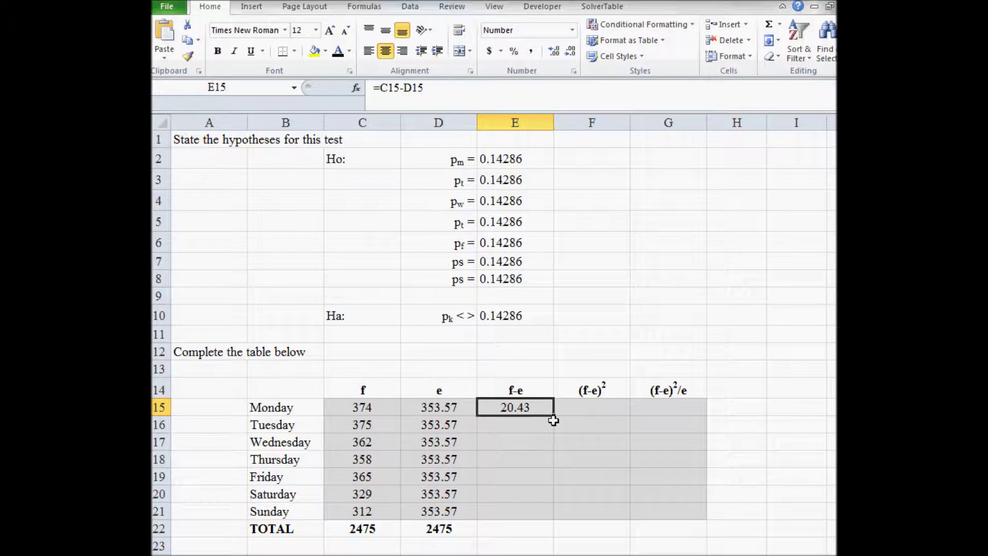
left_click_drag(553, 415, 550, 517)
left_click(601, 406)
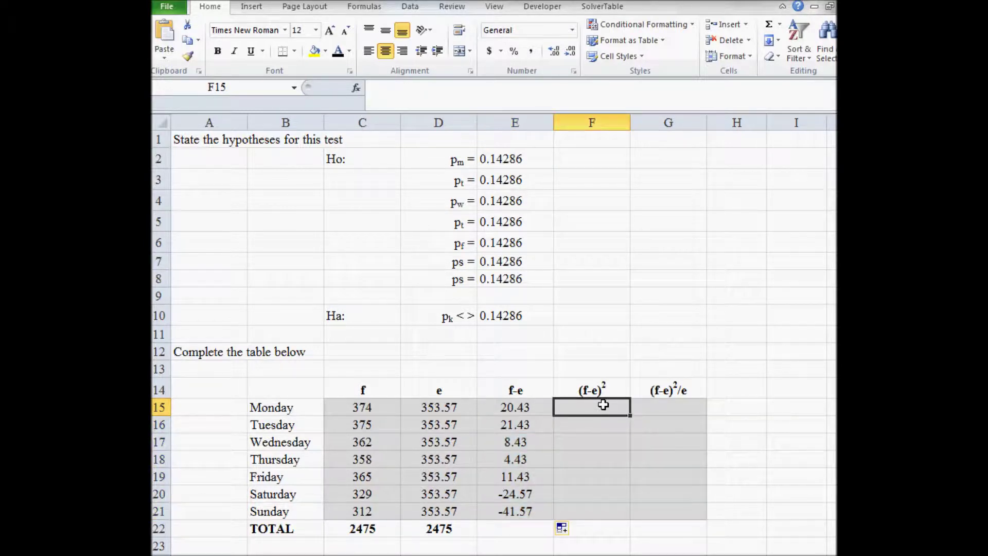
Step: Square Monday's difference with =E15^2 in F15
type("=")
key("Left")
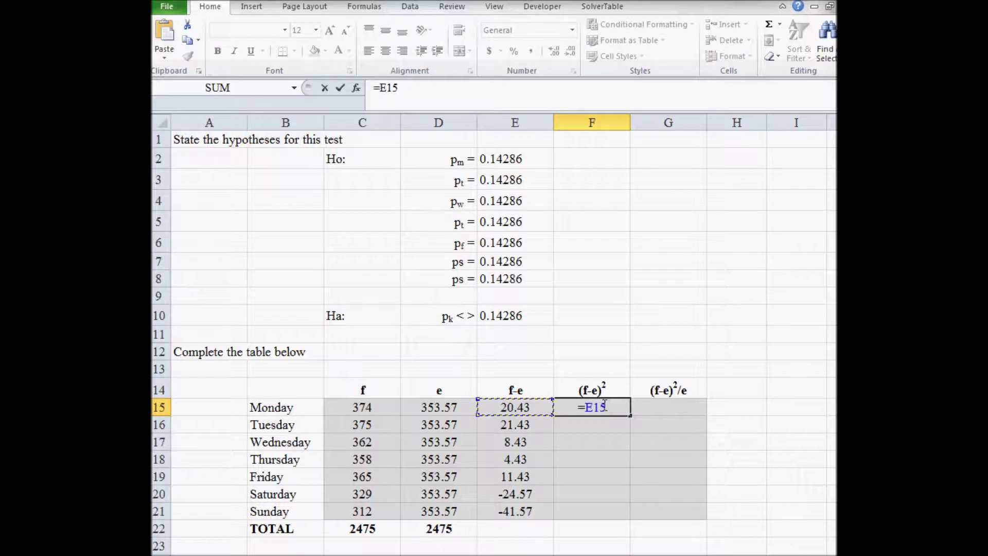
type("^2")
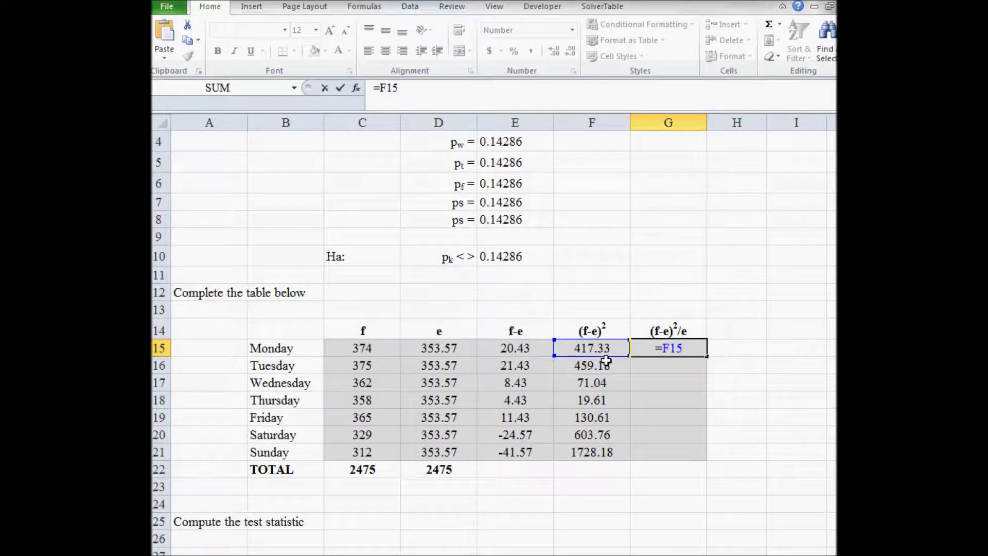
Step: Enter =F15/D15 in G15 and fill it down through G21
type("/")
key("Left")
key("Left")
key("Left")
key("Left")
key("Right")
key("Right")
key("Right")
key("Right")
left_click(455, 349)
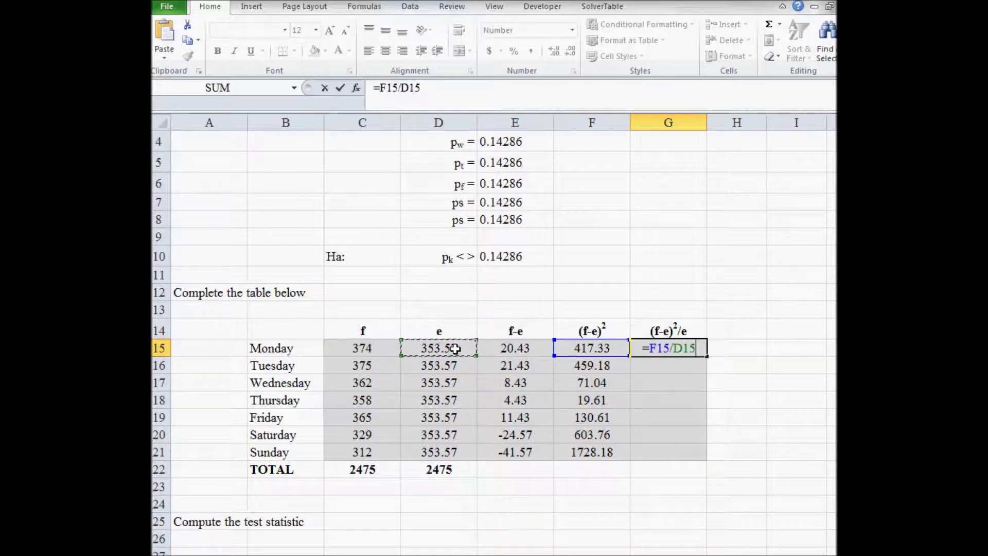
key("Return")
left_click(706, 355)
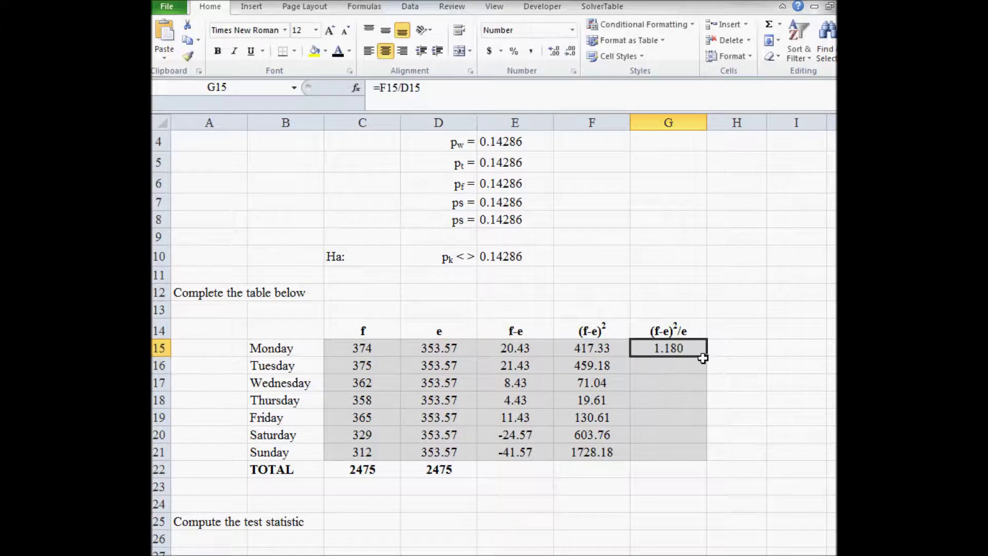
left_click_drag(706, 358, 691, 458)
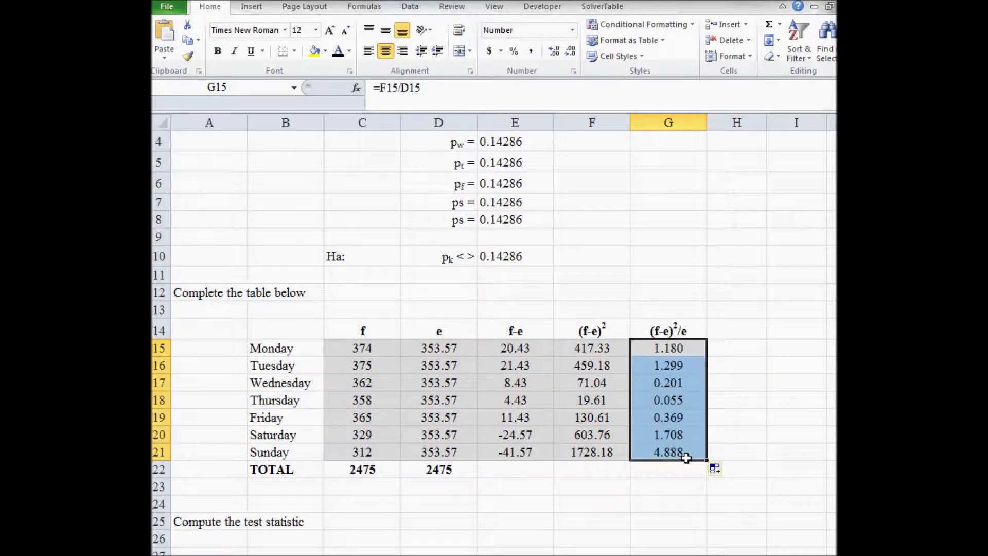
scroll(648, 546, "down", 1)
left_click(669, 454)
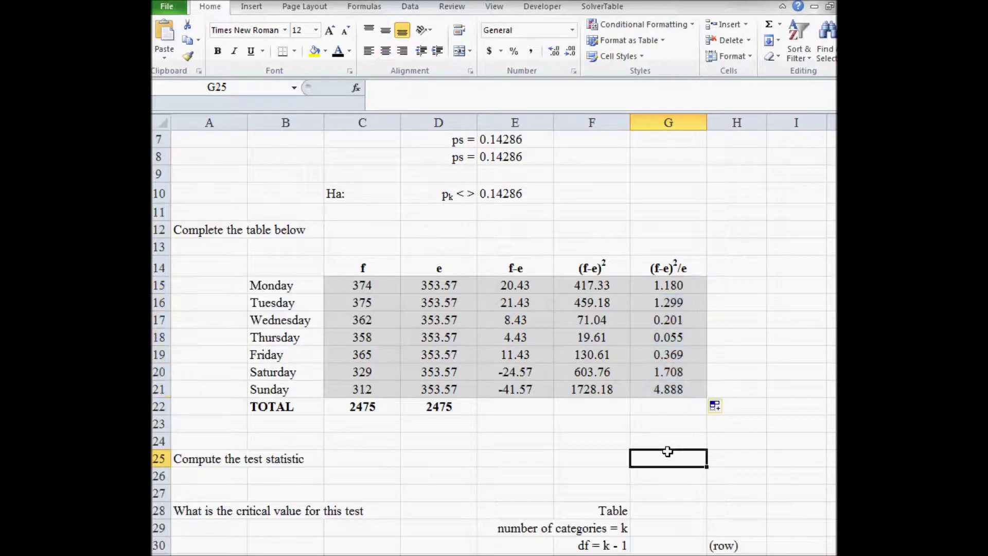
Step: Enter =SUM(G15:G21) in G25 so the test statistic reads 9.7002
type("=s")
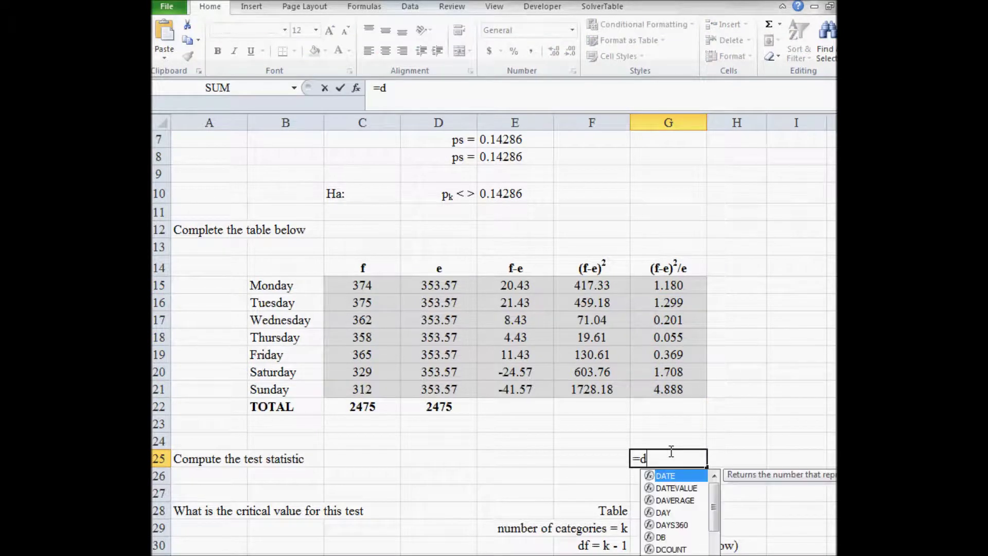
type("um")
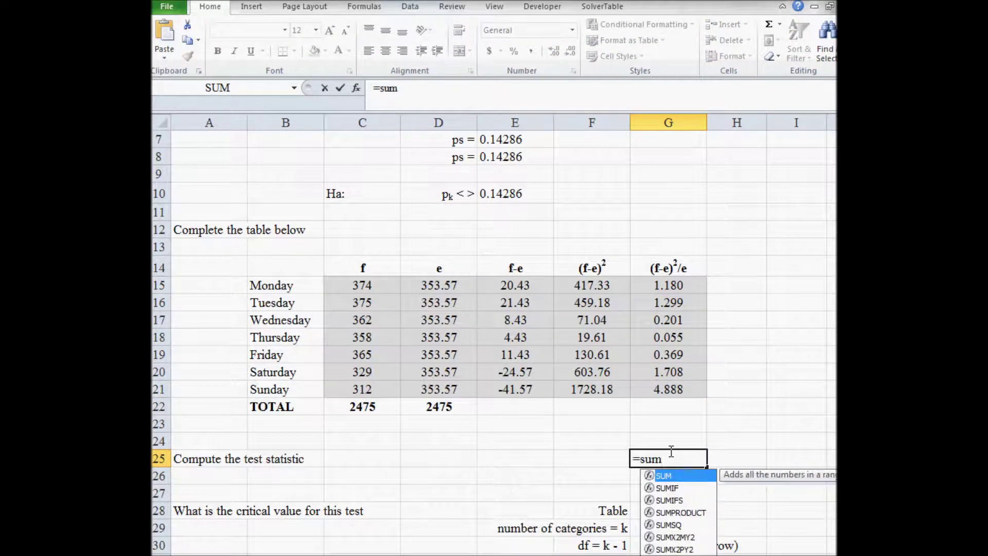
type("(")
key("Up")
key("Up")
key("Up")
key("Up")
key("shift+Up")
key("shift+Up")
key("shift+Up")
key("shift+Up")
key("shift+Up")
key("shift+Up")
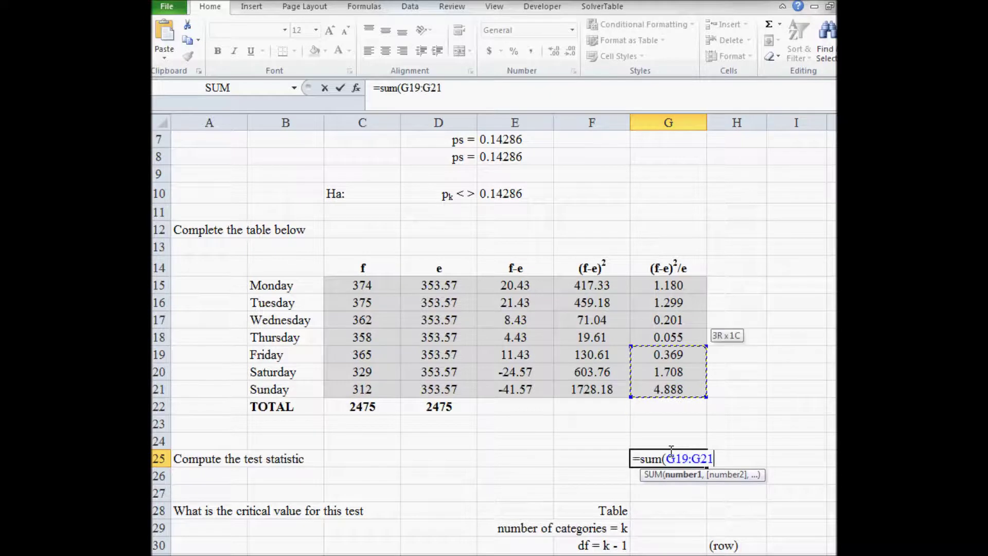
key("Return")
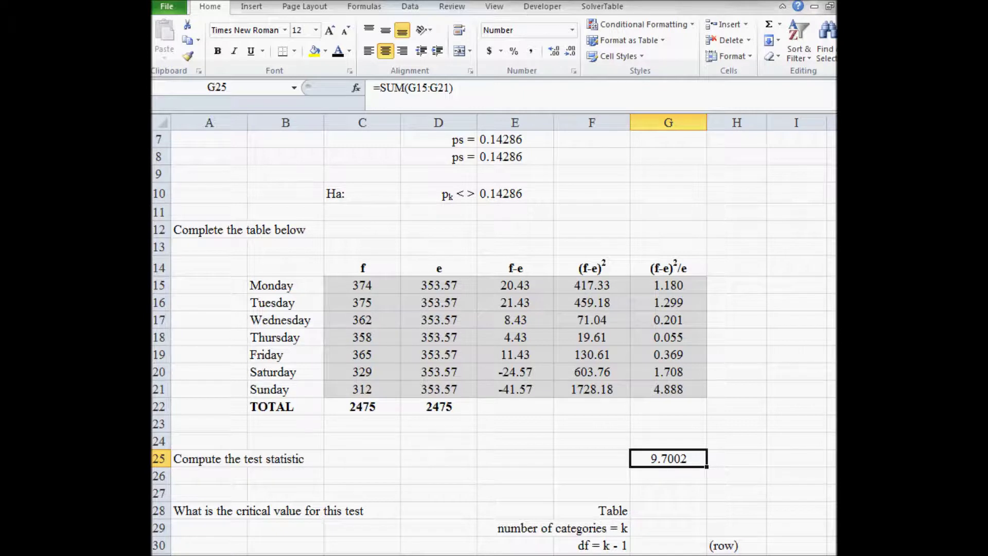
left_click_drag(364, 287, 427, 286)
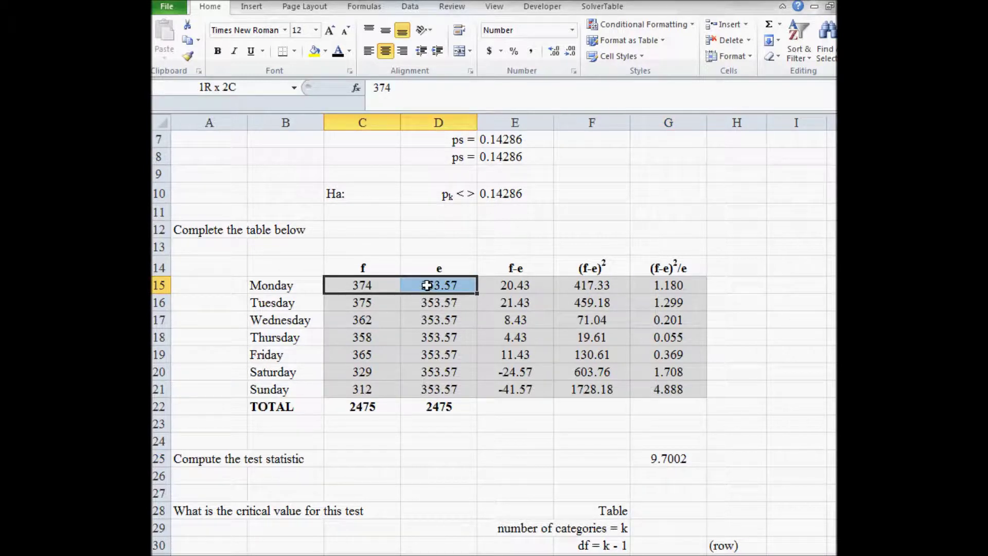
Step: Check Monday's and Tuesday's f and e values and the (f-e)²/e column down to G21
left_click_drag(427, 286, 428, 286)
left_click_drag(373, 303, 455, 303)
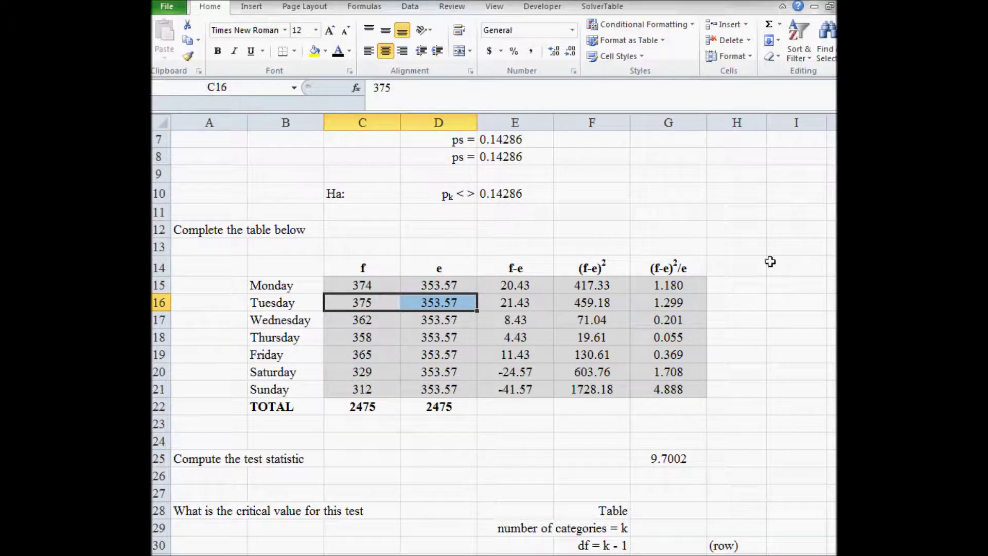
left_click_drag(673, 285, 686, 392)
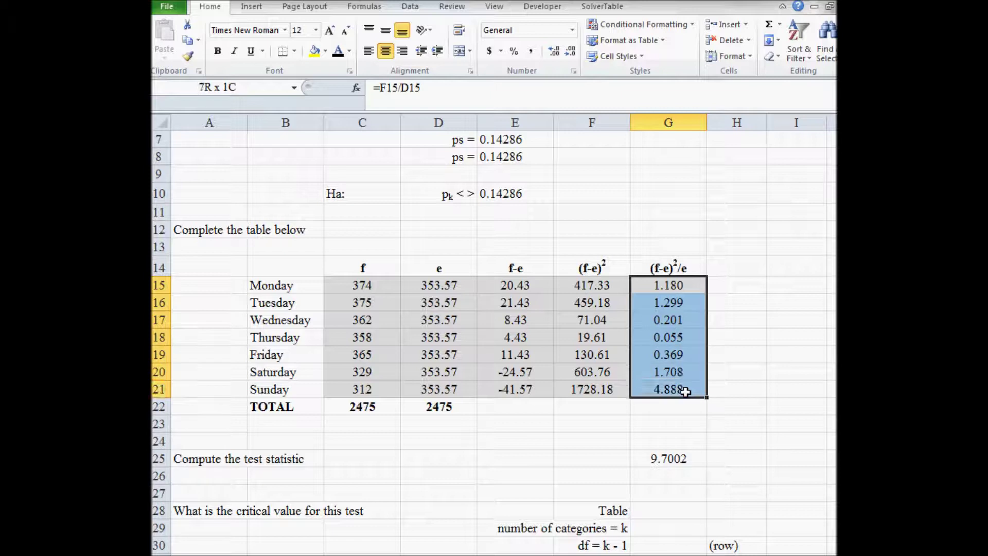
left_click_drag(685, 392, 685, 392)
left_click(686, 392)
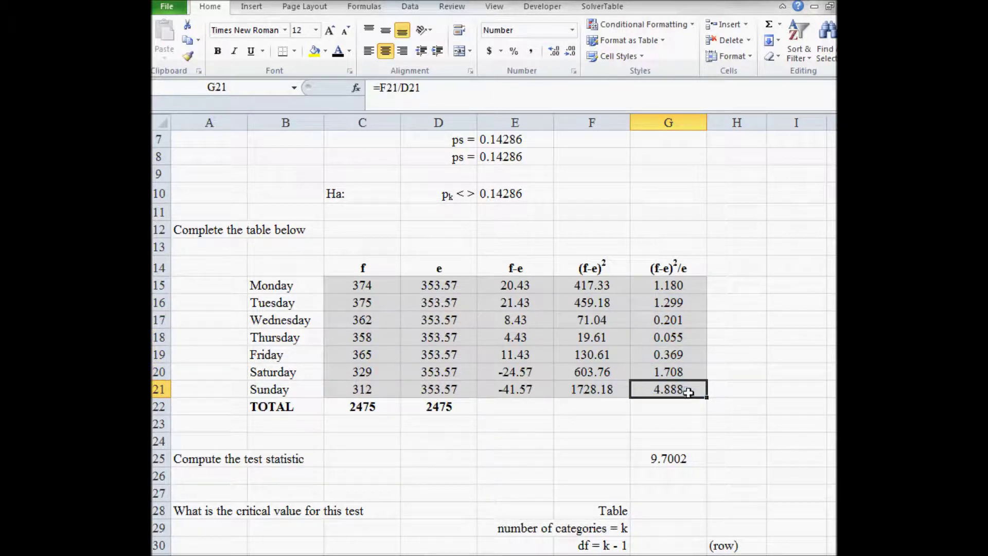
Step: Recheck Sunday's count 312, its G21 formula and the G25 sum, then copy 9.7002
left_click(663, 457)
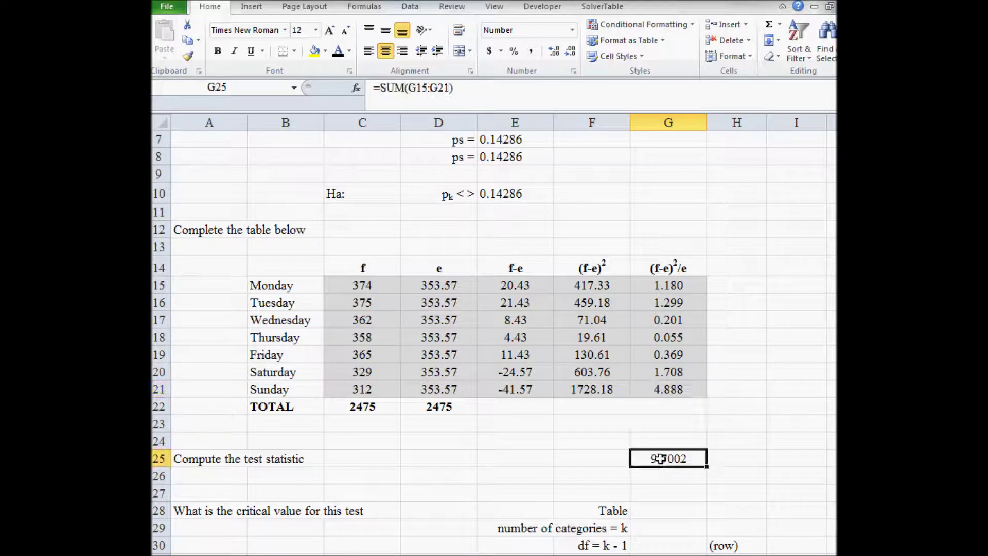
left_click(356, 391)
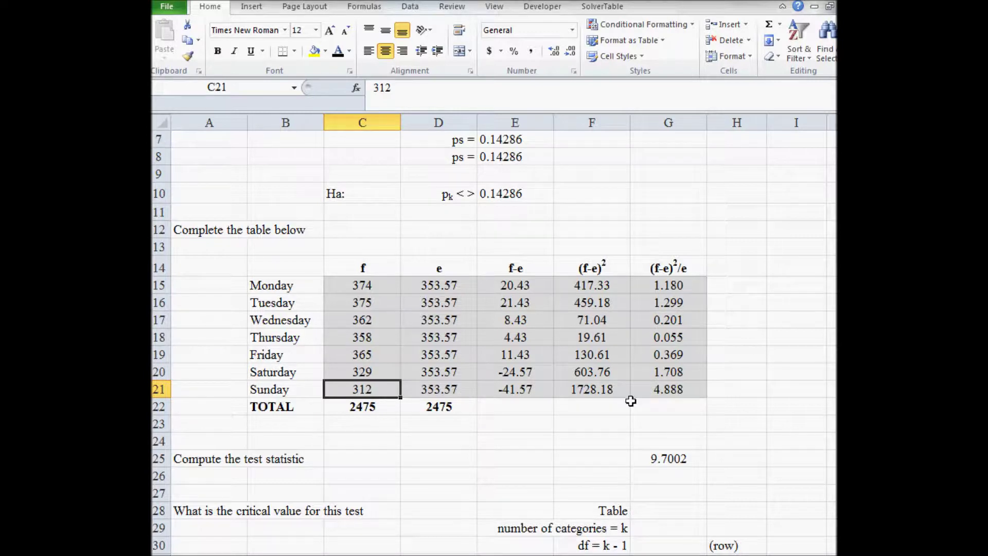
left_click(688, 387)
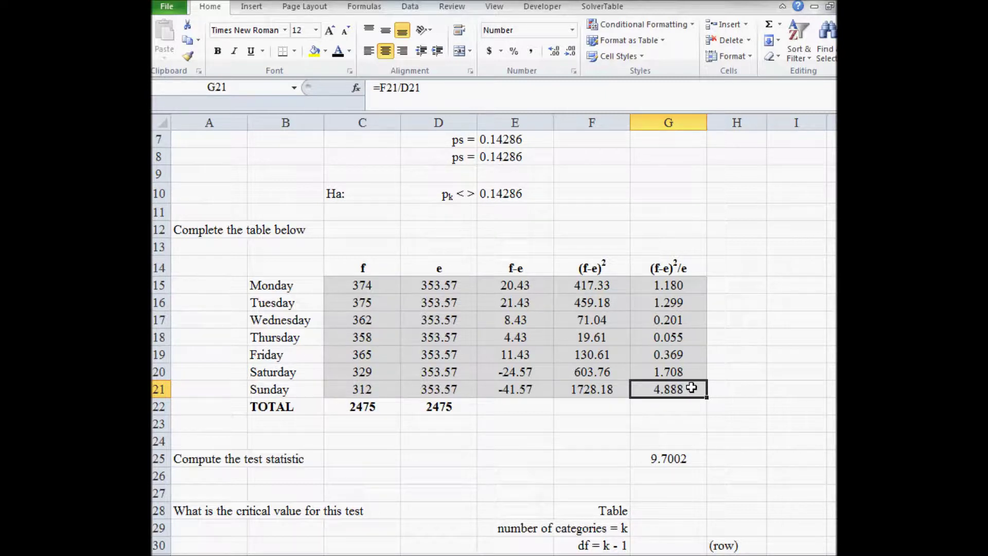
left_click(674, 459)
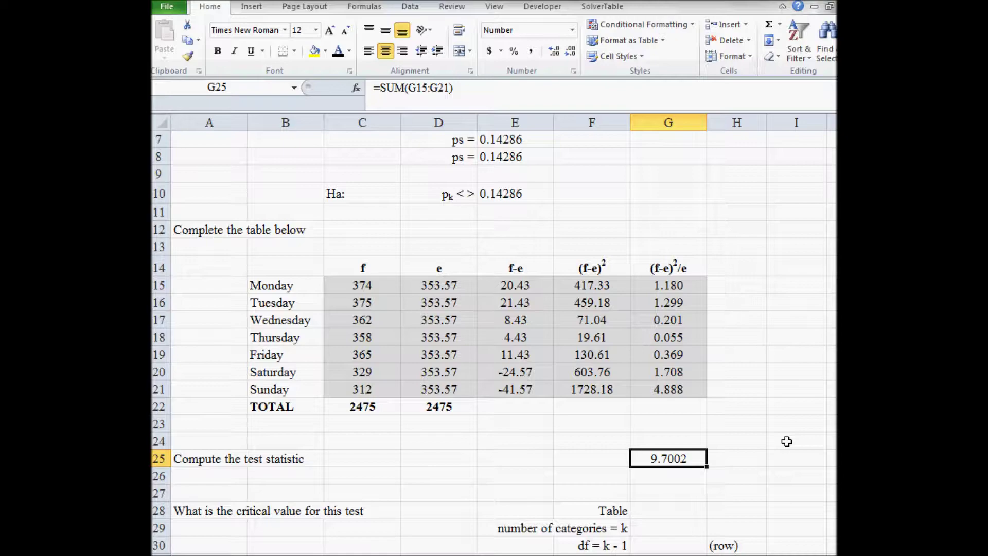
key("ctrl+c")
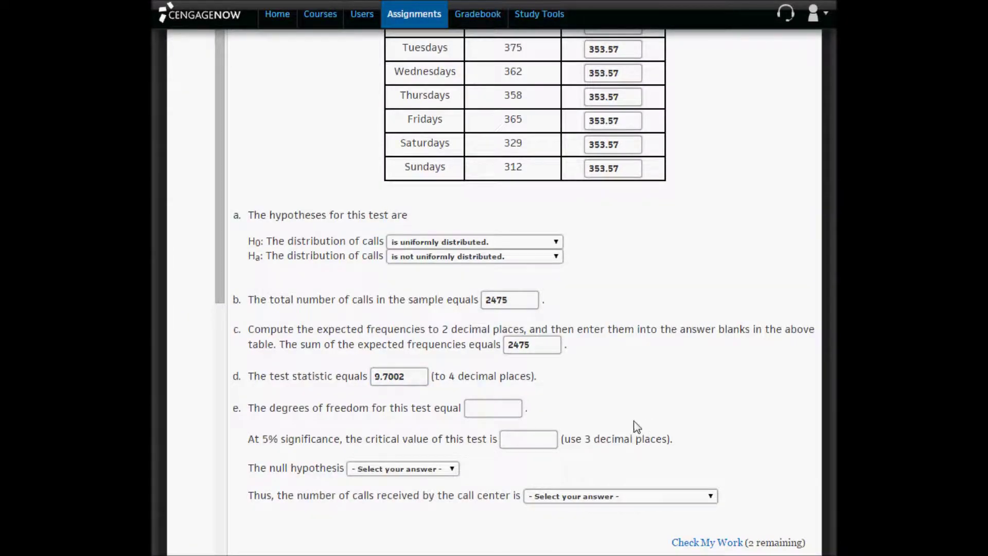
Step: Enter 6 as the degrees of freedom in part e
scroll(637, 426, "up", 1)
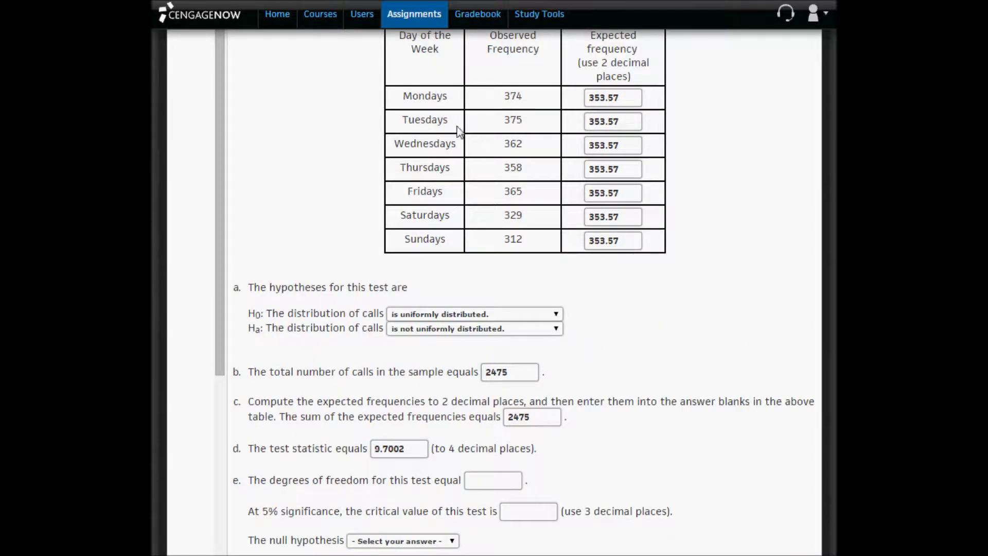
left_click(486, 486)
type("6")
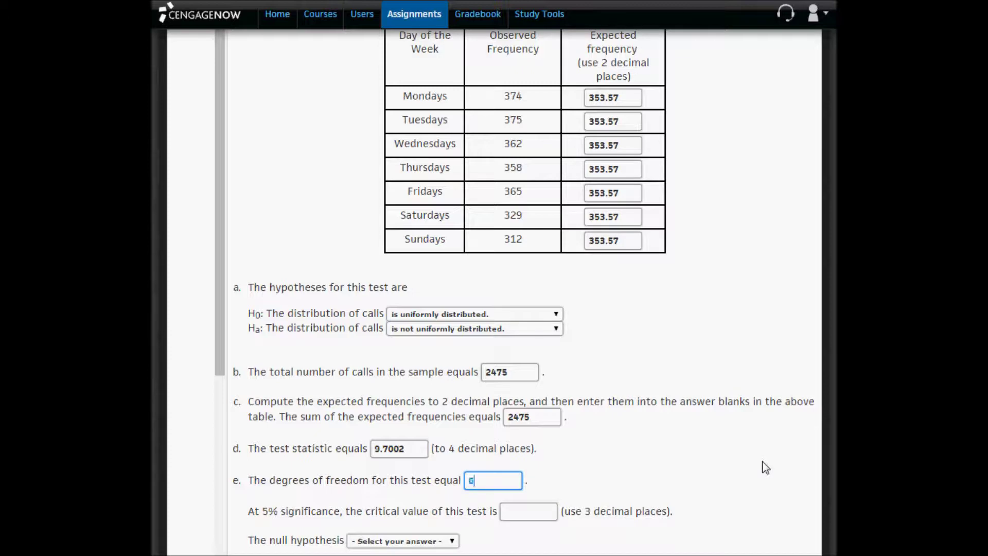
left_click(653, 496)
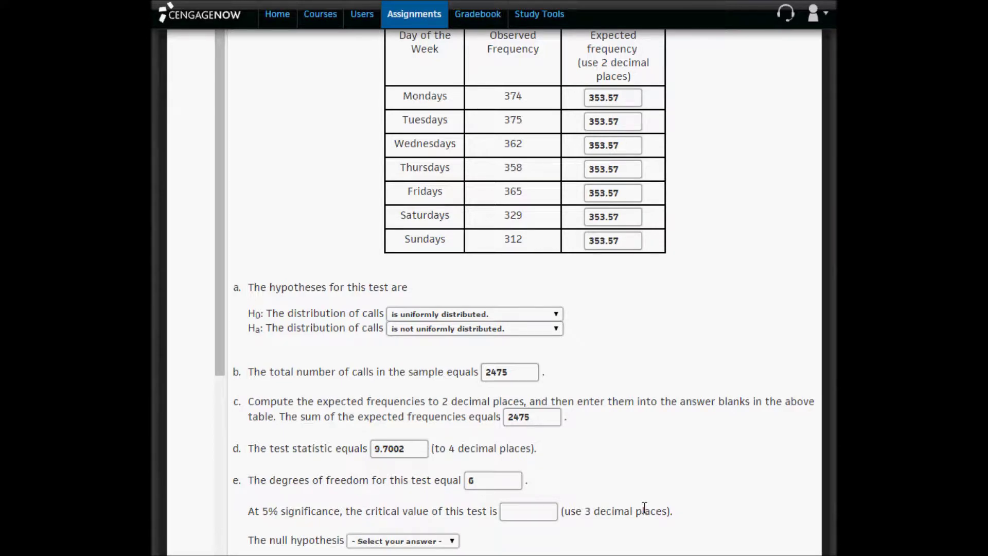
key("alt+Tab")
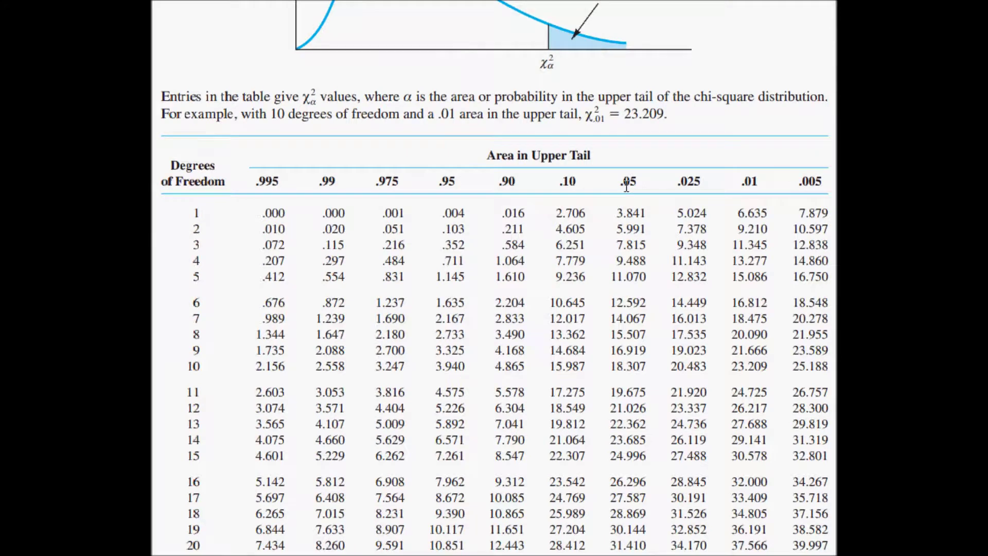
Step: Select 12.592, the .05 upper-tail value in the df 6 row of the chi-square table
left_click_drag(649, 303, 609, 303)
key("alt+Tab")
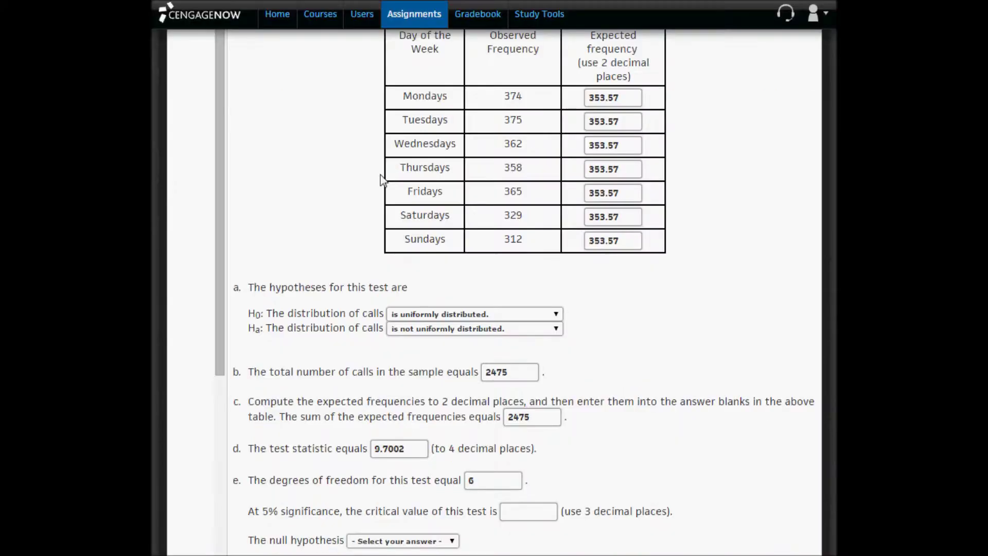
Step: Paste 12.592 as the 5% critical value and verify the 9.7002 and 12.592 entries
left_click(526, 511)
key("ctrl+v")
left_click(696, 464)
scroll(621, 479, "down", 2)
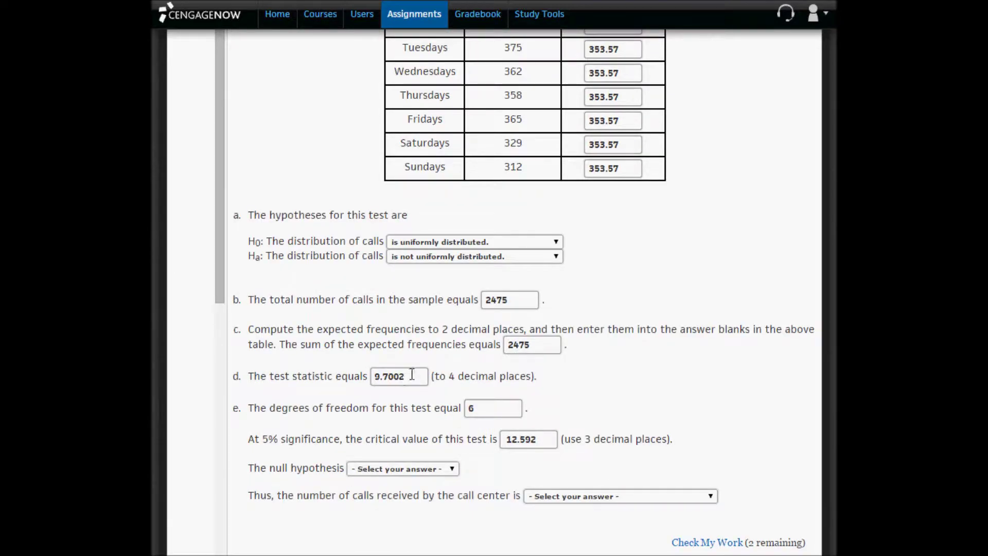
left_click_drag(413, 374, 362, 374)
left_click(540, 442)
left_click_drag(540, 442, 502, 442)
Step: In Excel, look over Friday's and Saturday's observed and expected values
key("alt+Tab")
left_click_drag(379, 355, 456, 355)
left_click_drag(375, 375, 436, 391)
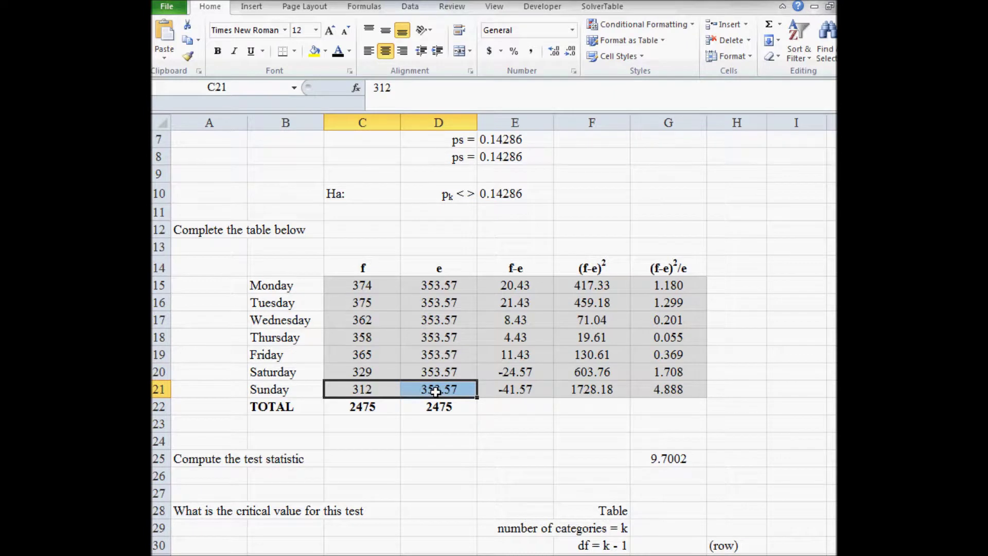
Step: Review the f-e, (f-e)² and (f-e)²/e formulas in columns E–G and the G25 SUM
left_click(675, 459)
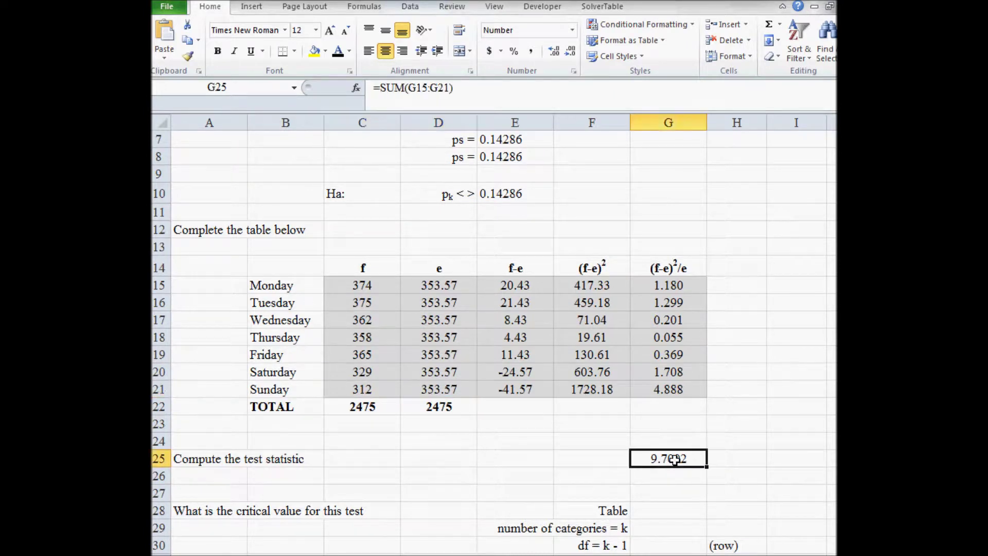
left_click_drag(526, 284, 521, 389)
left_click_drag(590, 284, 608, 387)
left_click_drag(664, 286, 669, 389)
left_click(678, 459)
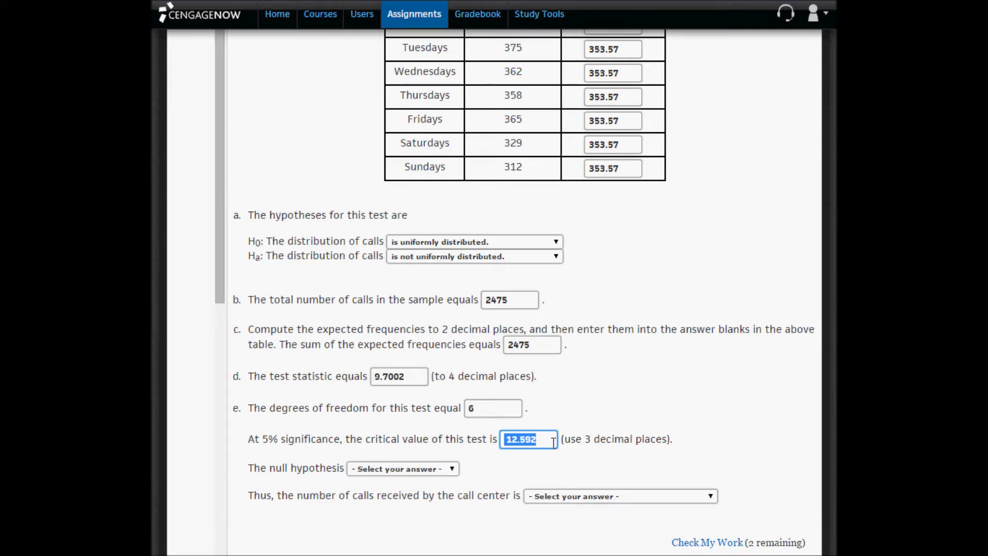
Step: Answer 'cannot be rejected.' and 'roughly the same for all days of the week.'
left_click(401, 469)
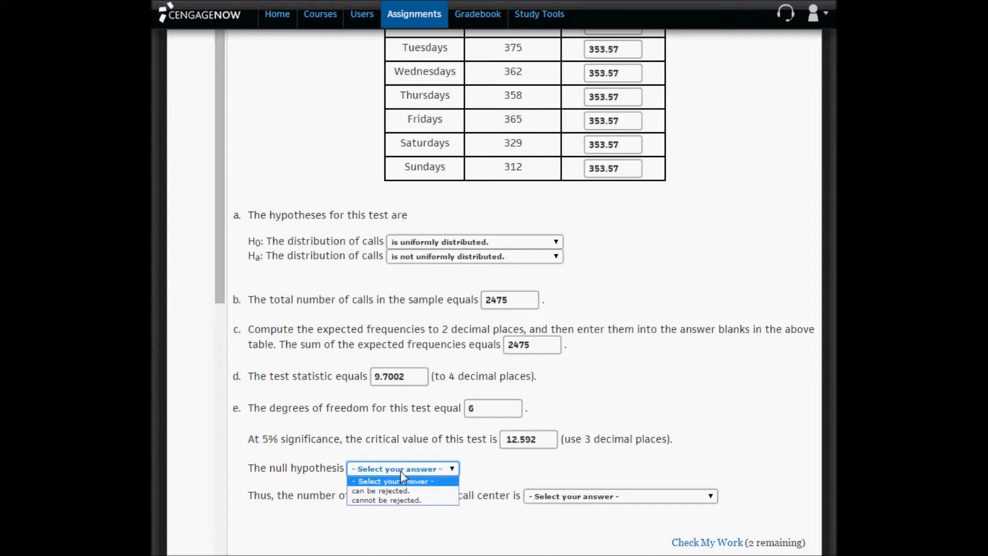
left_click(400, 500)
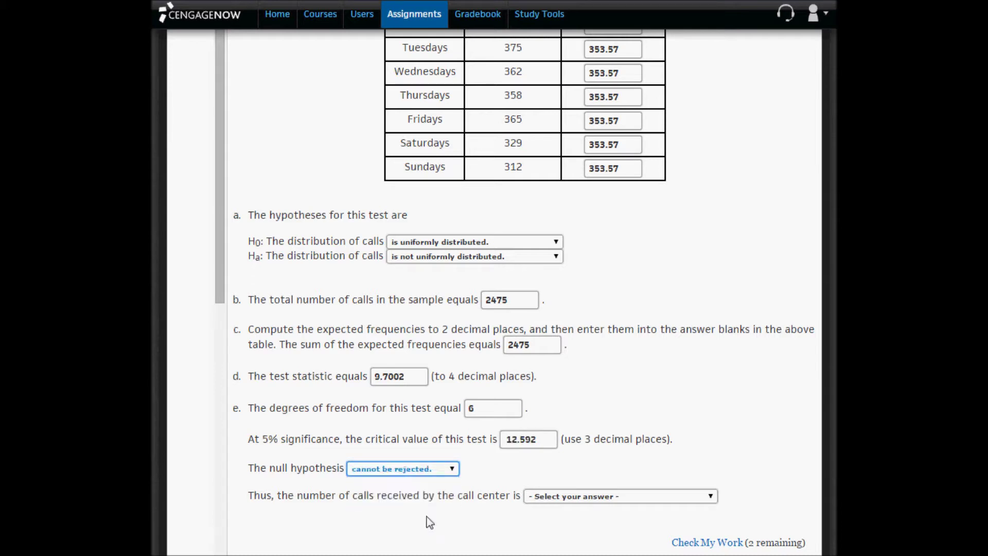
left_click(566, 497)
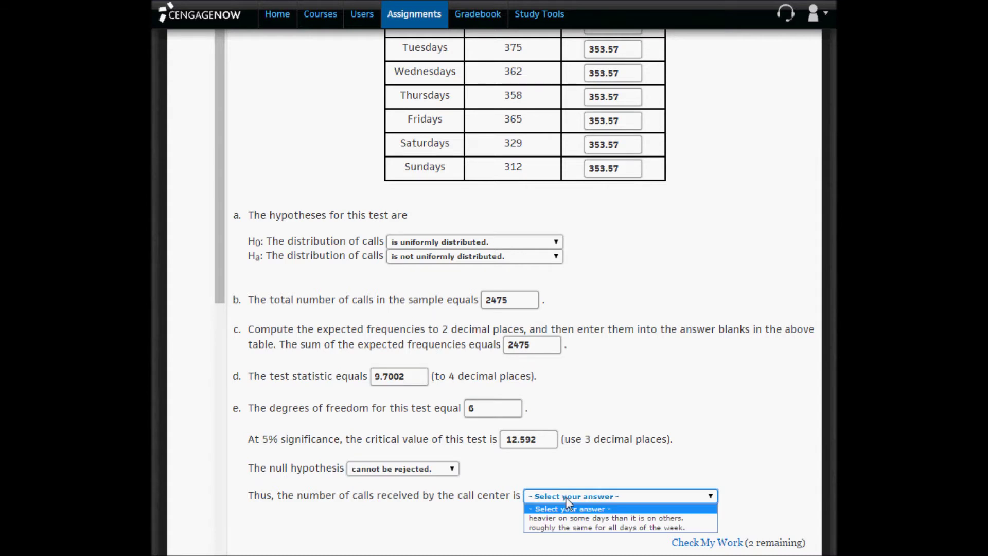
left_click(577, 528)
Step: Check My Work and confirm every answer is marked correct
left_click(705, 543)
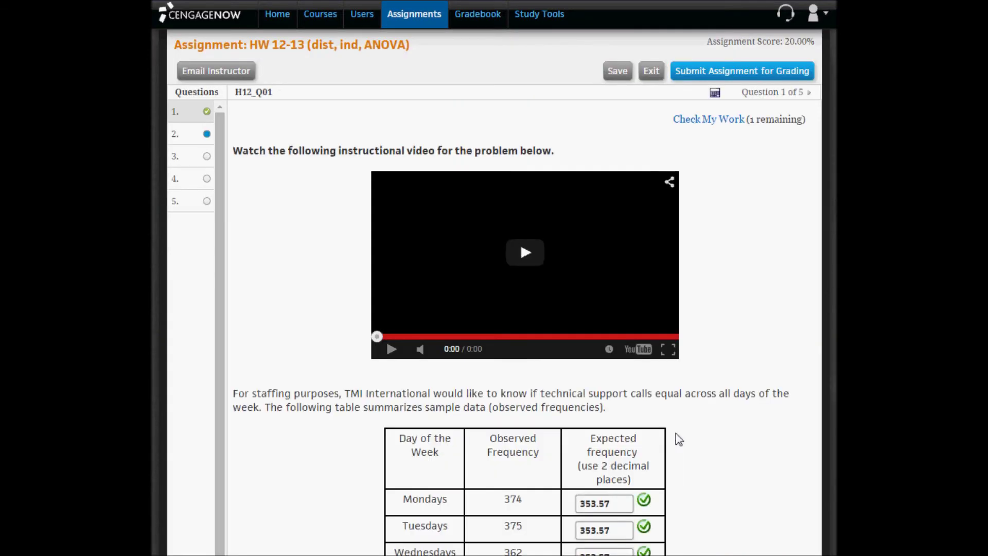
scroll(675, 433, "down", 5)
scroll(675, 434, "down", 4)
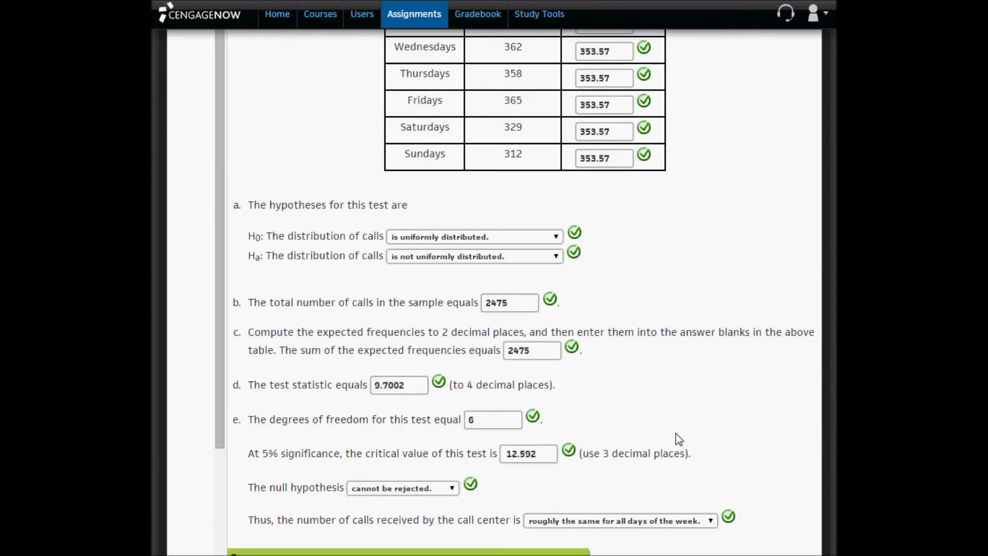